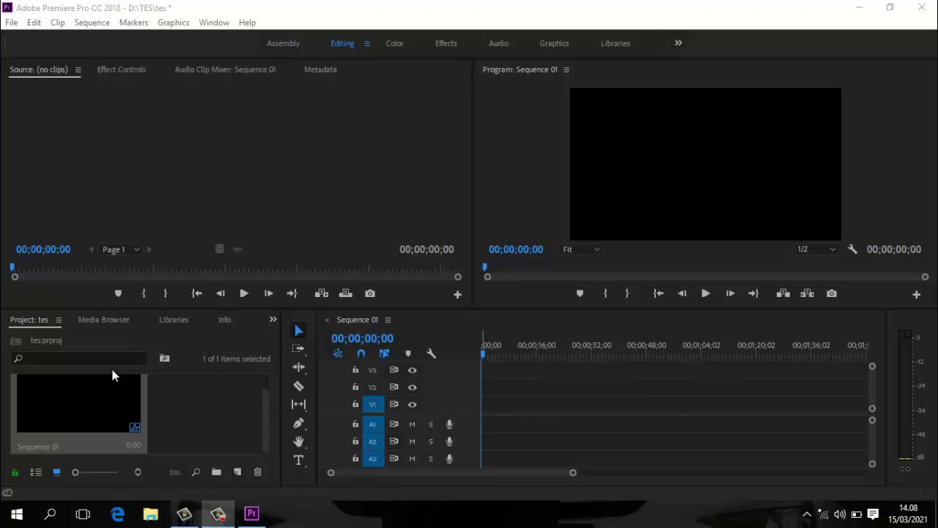
# Close the Media Browser, Libraries, Info, Markers and History panels in the lower group.
pyautogui.rightClick(103, 320)
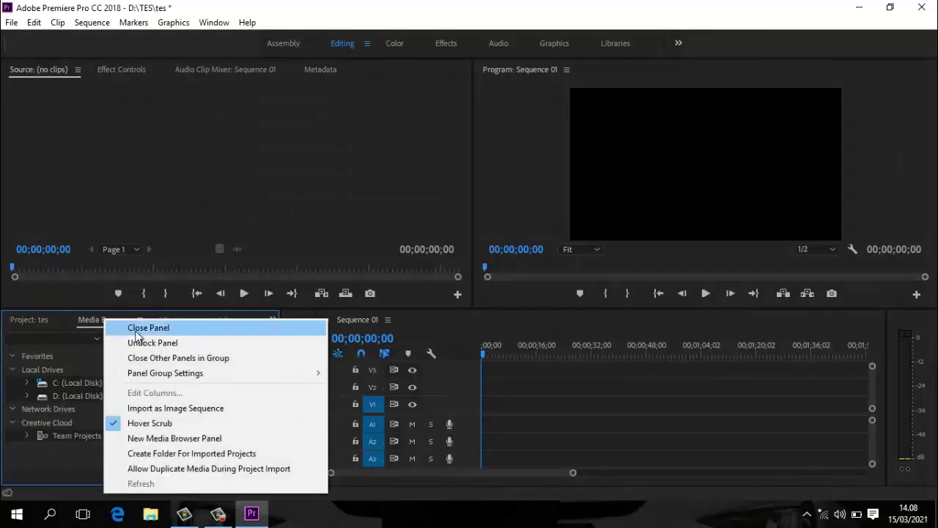
pyautogui.click(144, 327)
pyautogui.rightClick(100, 320)
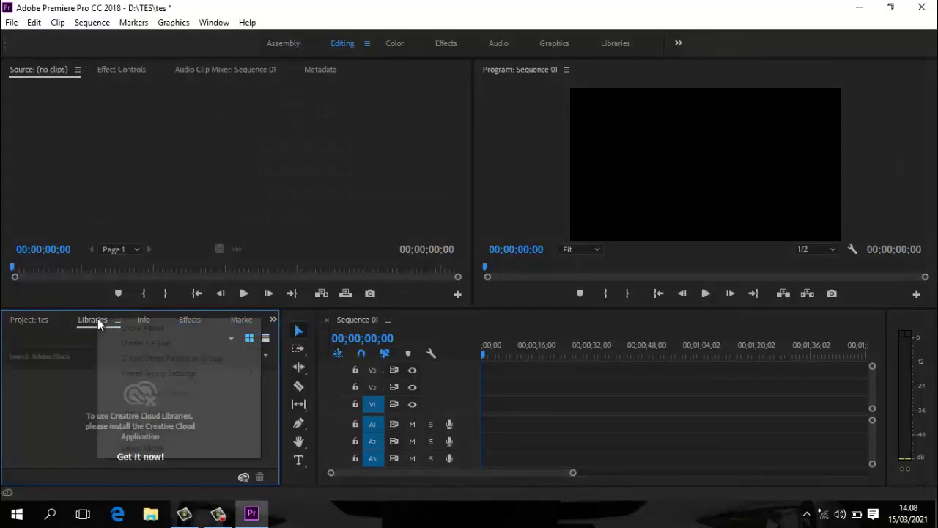
pyautogui.click(145, 328)
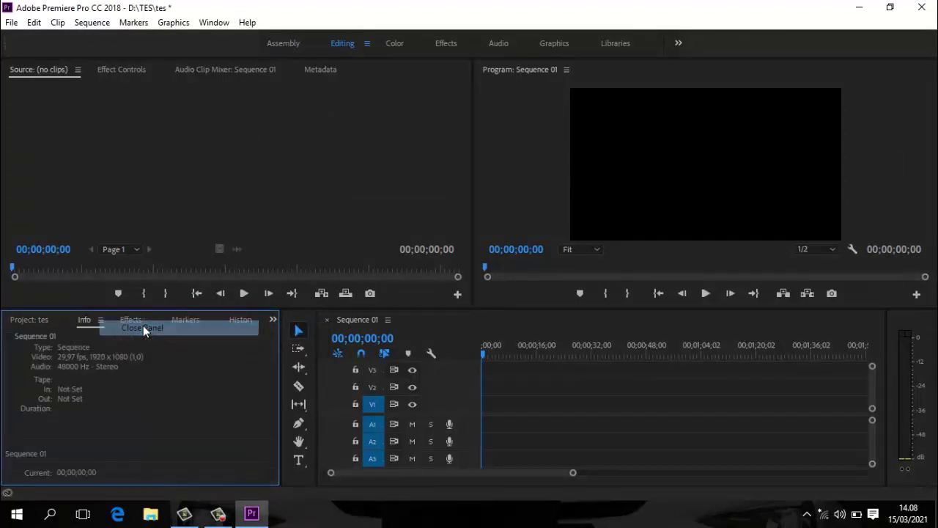
pyautogui.rightClick(94, 326)
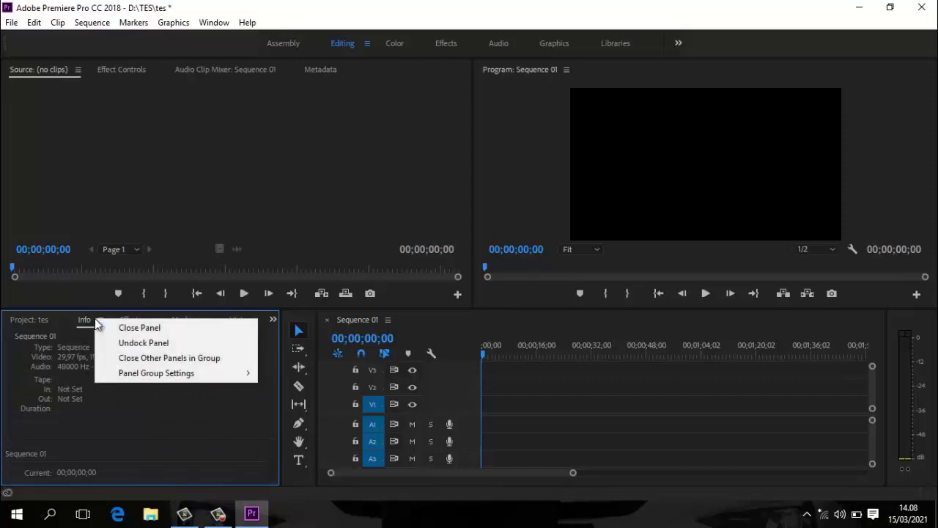
pyautogui.click(132, 328)
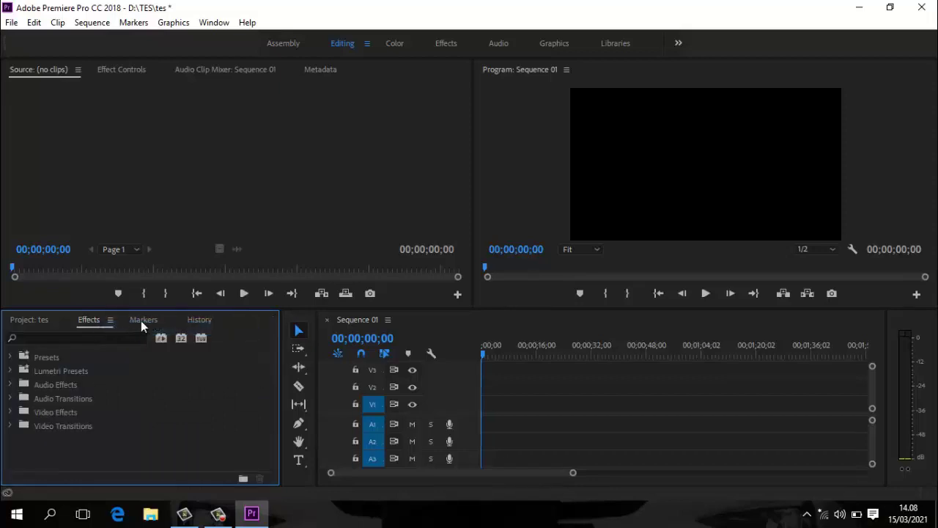
pyautogui.rightClick(150, 324)
pyautogui.click(175, 328)
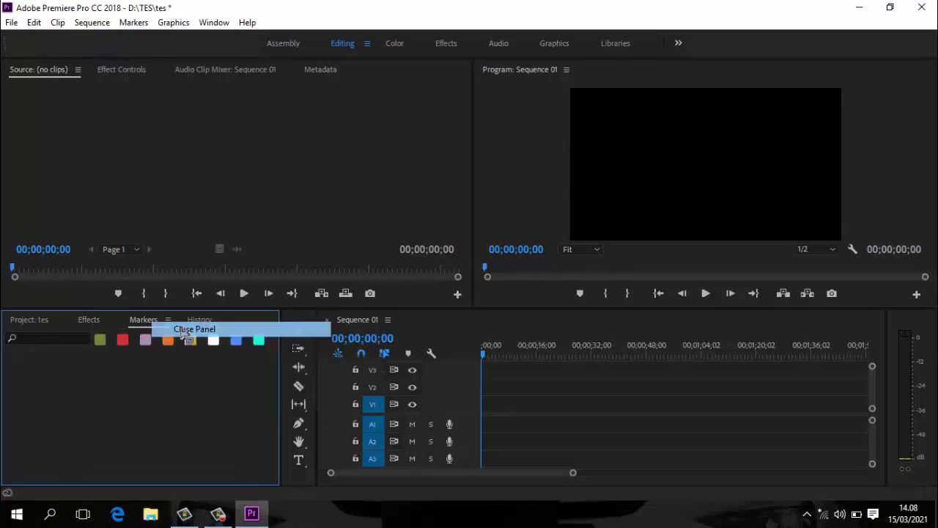
pyautogui.rightClick(143, 323)
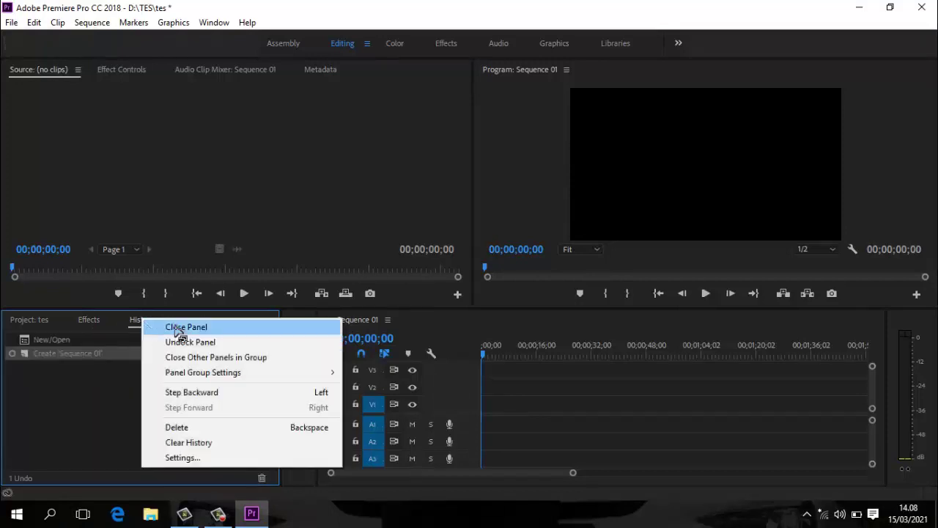
pyautogui.click(176, 328)
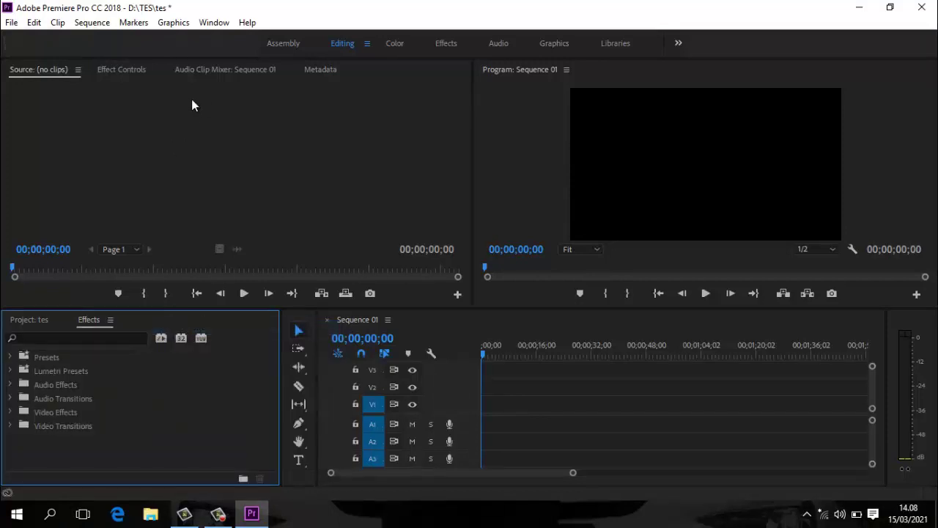
# Close the Audio Clip Mixer and Metadata panels in the upper group.
pyautogui.rightClick(228, 68)
pyautogui.click(277, 79)
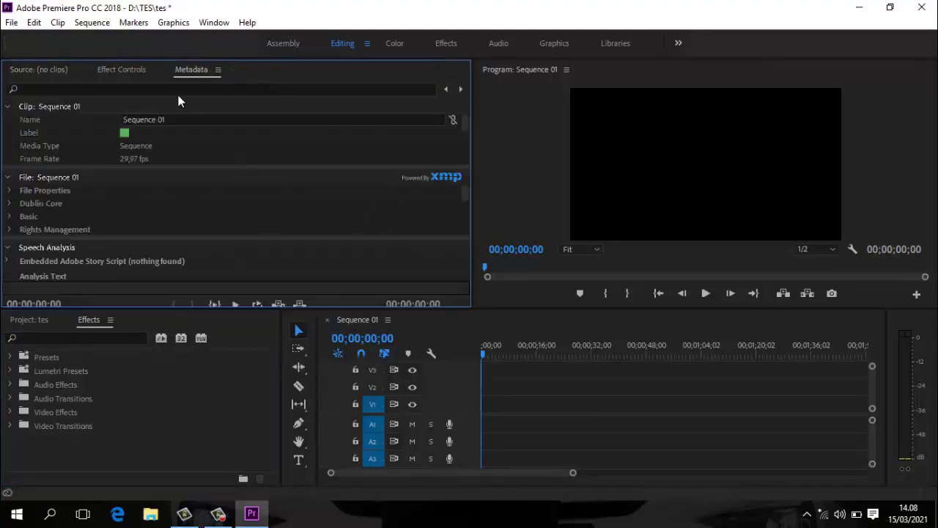
pyautogui.rightClick(190, 71)
pyautogui.click(220, 81)
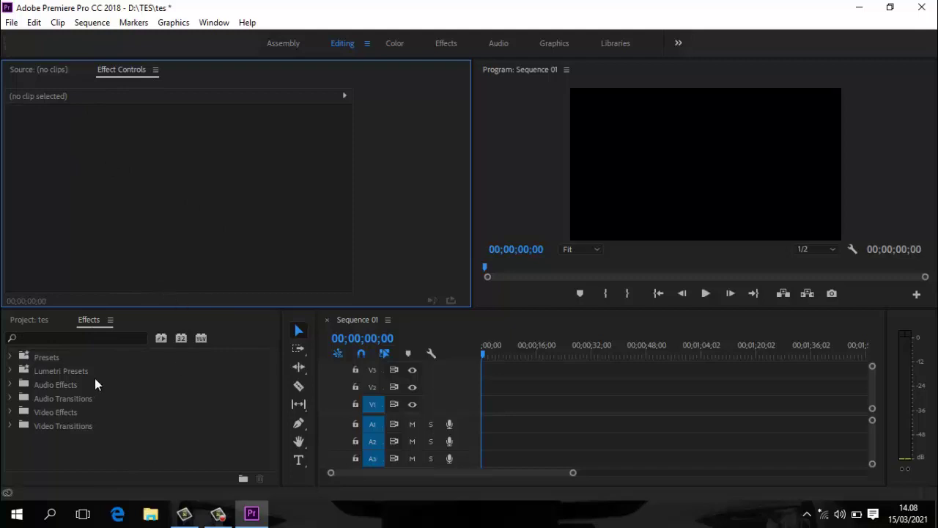
# Move Project into the upper group, put Effect Controls before Source, and dock Effects beside Project.
pyautogui.click(29, 320)
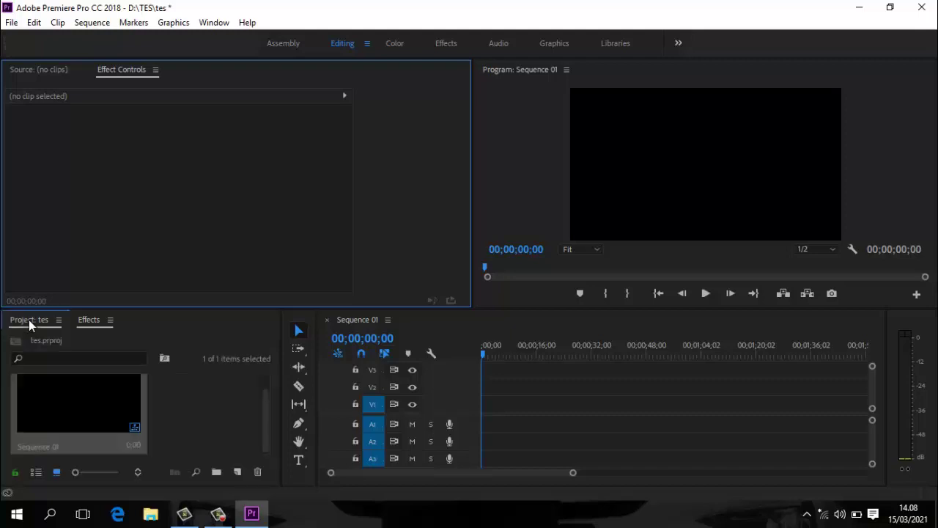
pyautogui.moveTo(40, 301); pyautogui.dragTo(29, 71)
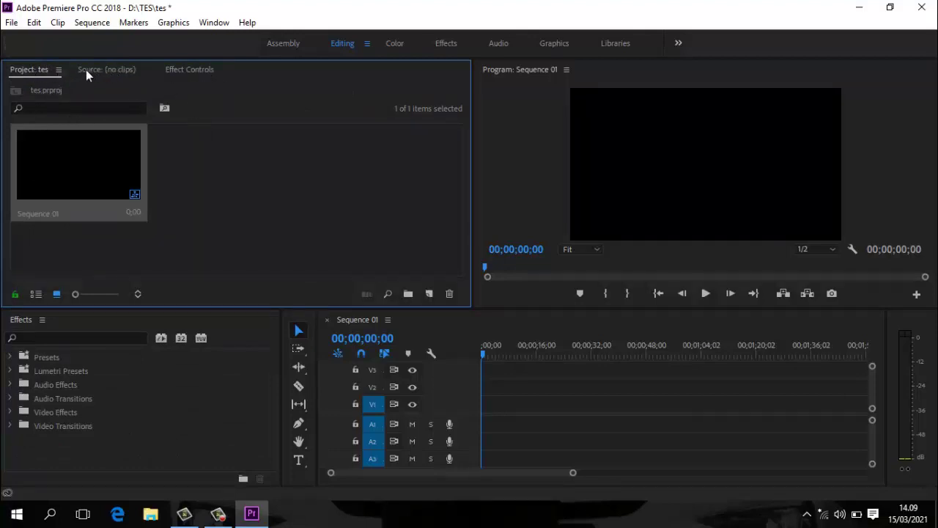
pyautogui.click(180, 68)
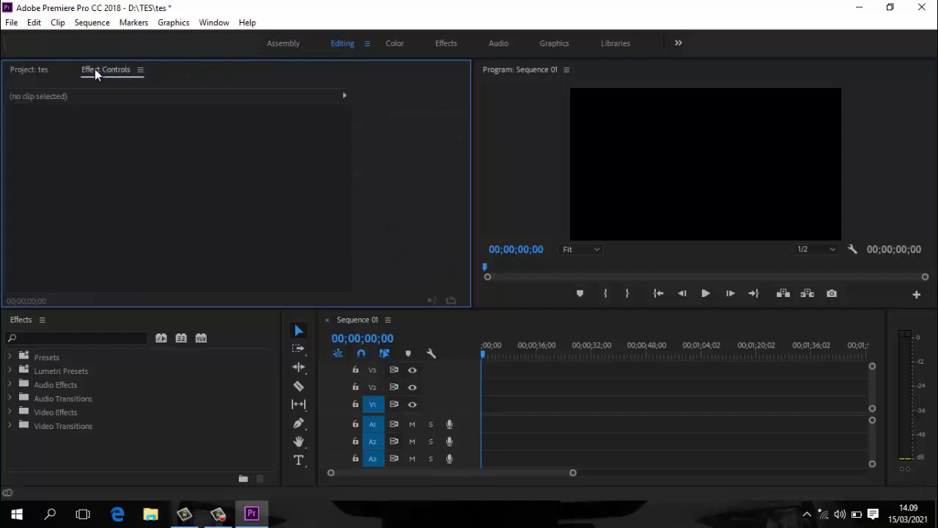
pyautogui.moveTo(134, 71); pyautogui.dragTo(95, 71)
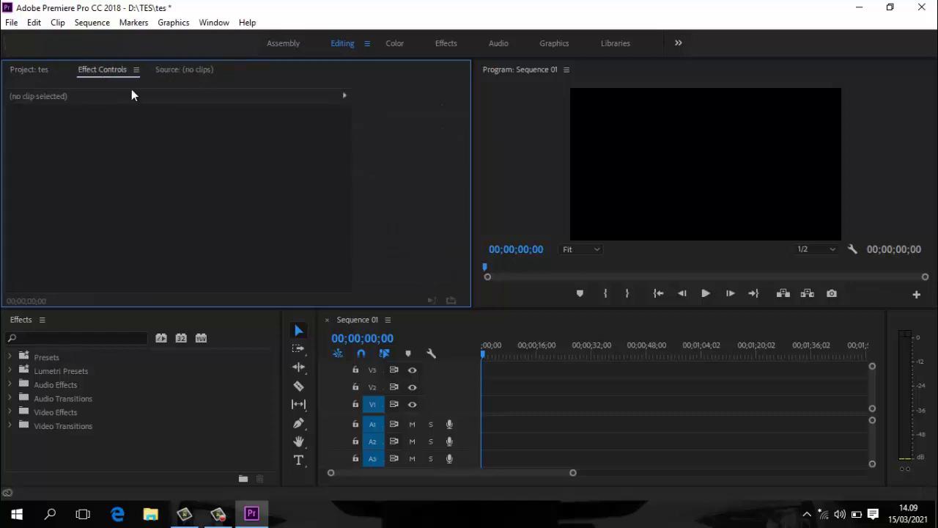
pyautogui.click(38, 70)
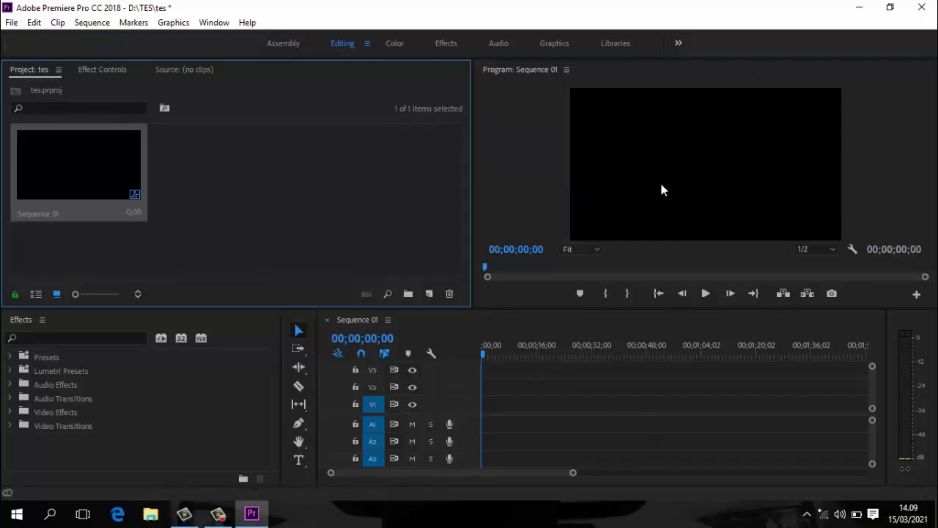
pyautogui.click(22, 324)
pyautogui.moveTo(22, 324)
pyautogui.mouseDown()
pyautogui.moveTo(453, 154)
pyautogui.moveTo(454, 137)
pyautogui.mouseUp()
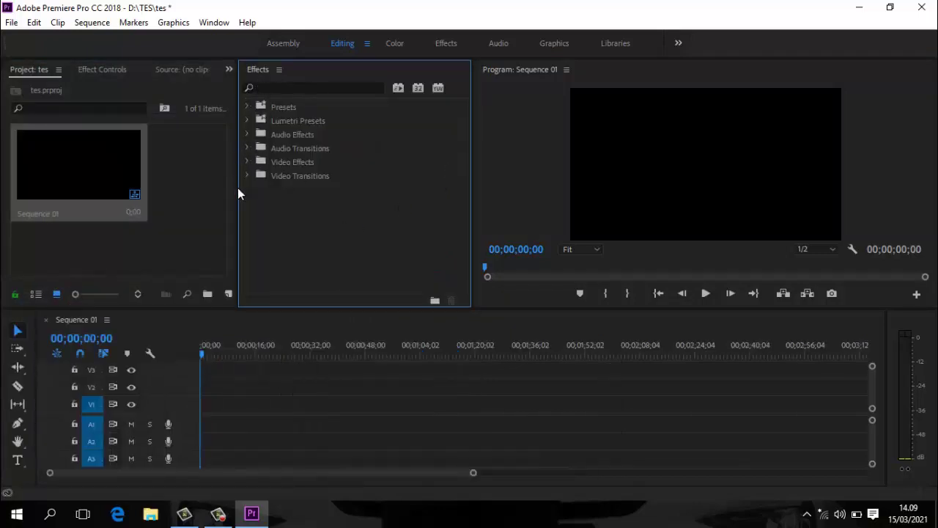
# Widen the Project and Effects panels and stretch the timeline panel further right.
pyautogui.moveTo(239, 192); pyautogui.dragTo(316, 198)
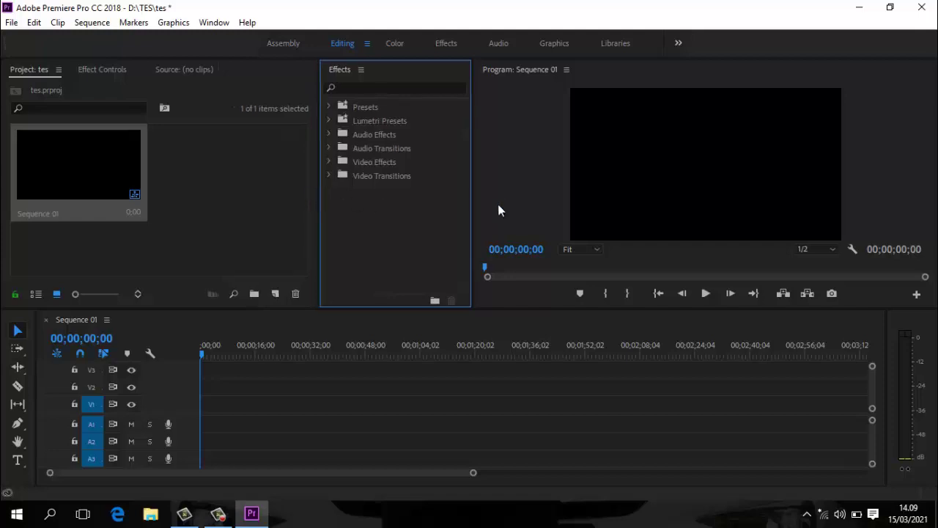
pyautogui.moveTo(472, 198); pyautogui.dragTo(495, 198)
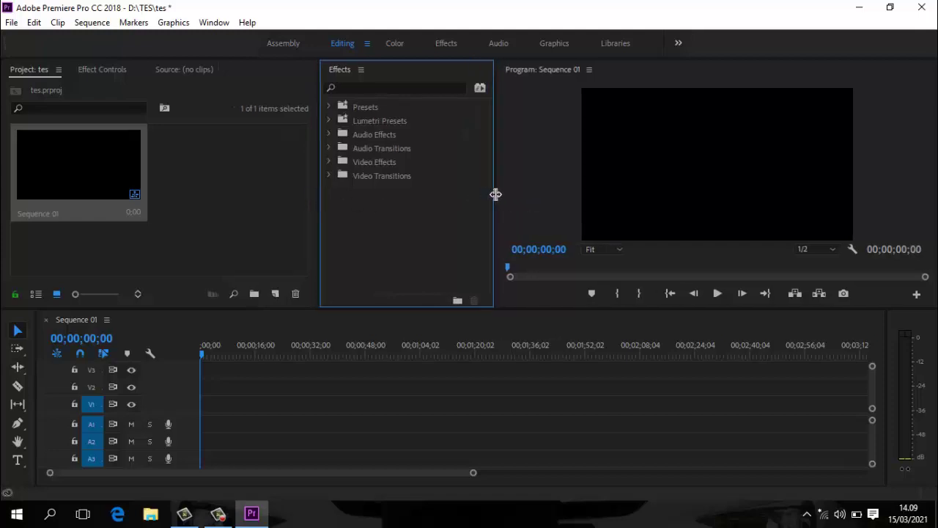
pyautogui.moveTo(318, 200); pyautogui.dragTo(337, 199)
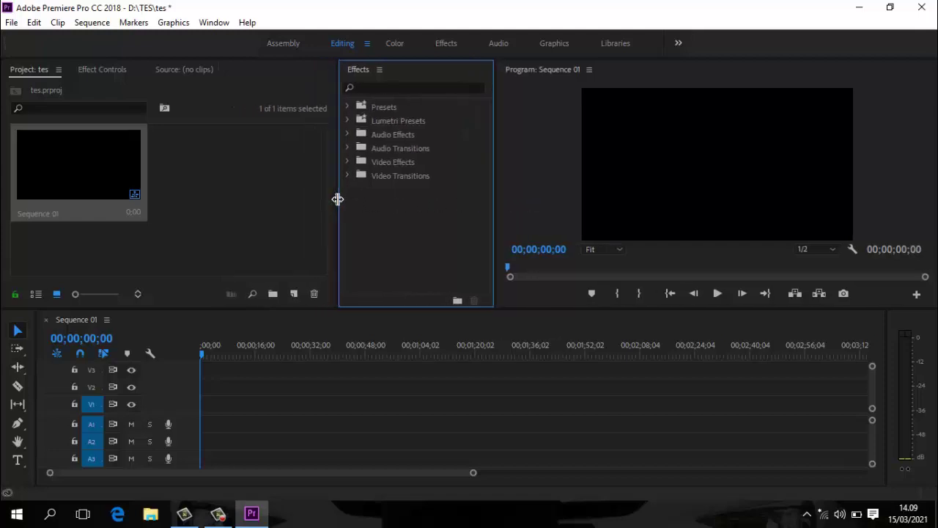
pyautogui.click(198, 396)
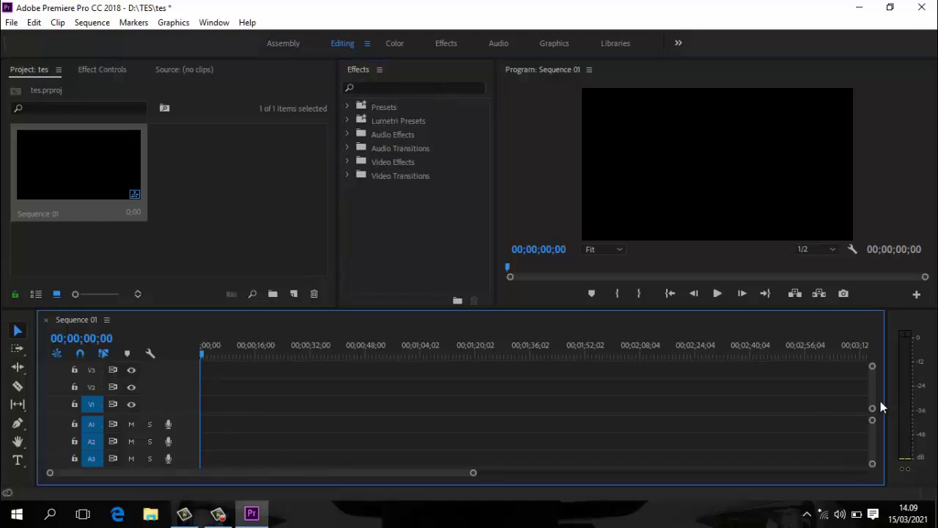
pyautogui.moveTo(888, 395); pyautogui.dragTo(906, 394)
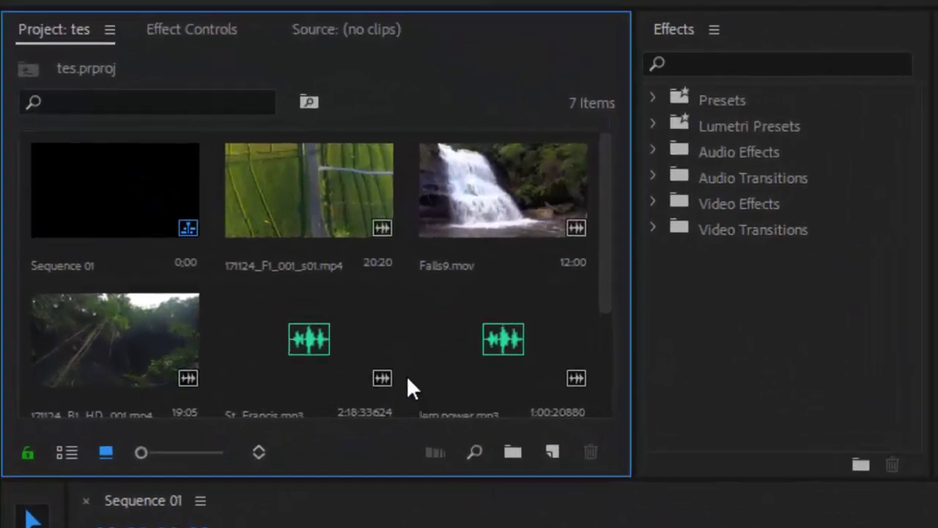
# Import the video and MP3 files and show the seven project items in List View.
pyautogui.moveTo(608, 283); pyautogui.dragTo(604, 244)
pyautogui.moveTo(608, 273); pyautogui.dragTo(620, 312)
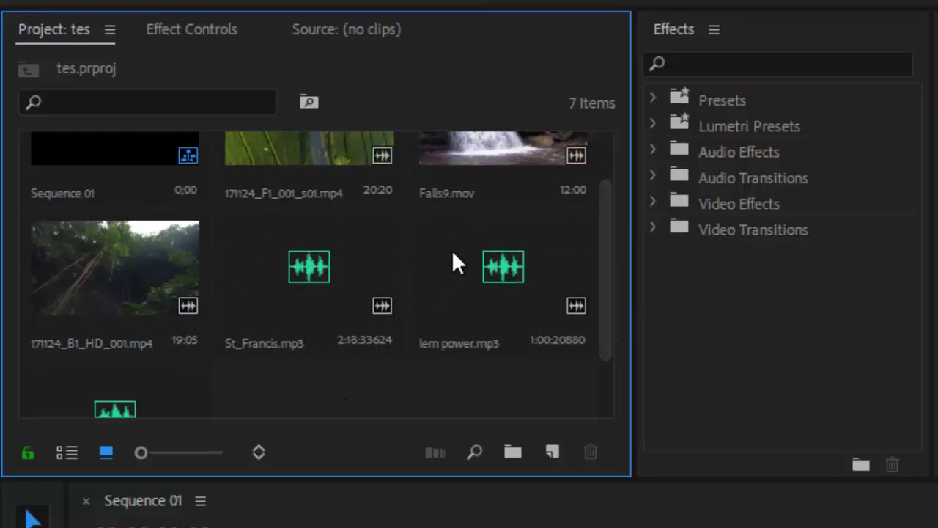
pyautogui.moveTo(605, 281); pyautogui.dragTo(596, 251)
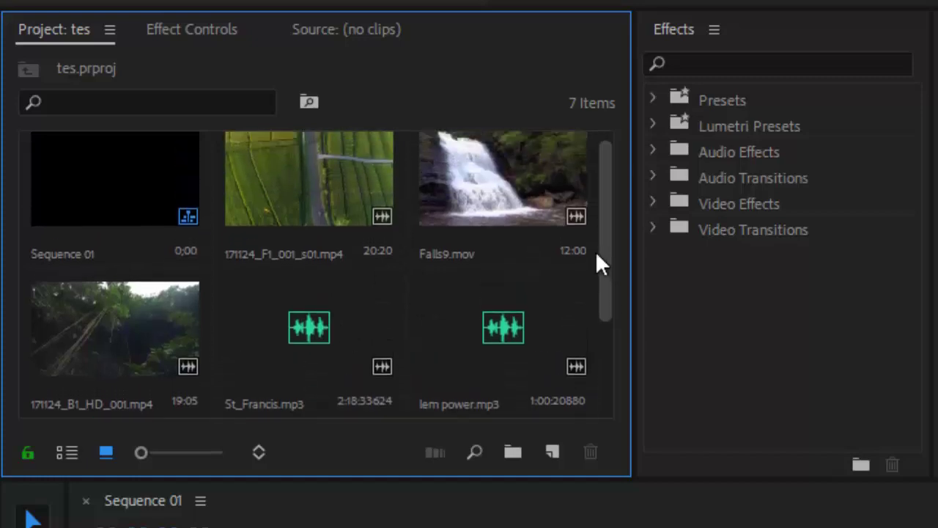
pyautogui.click(67, 454)
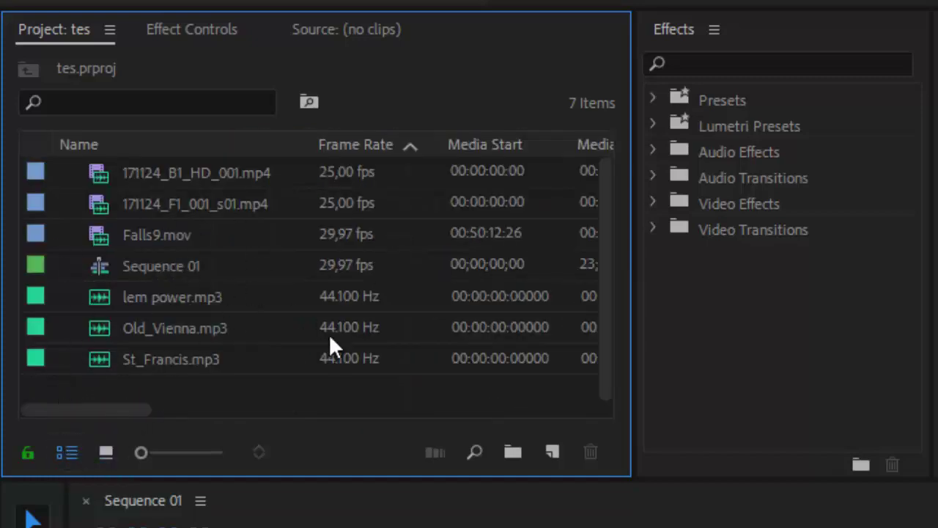
# Create two project bins named FOOTAGE and MUSIC.
pyautogui.click(514, 451)
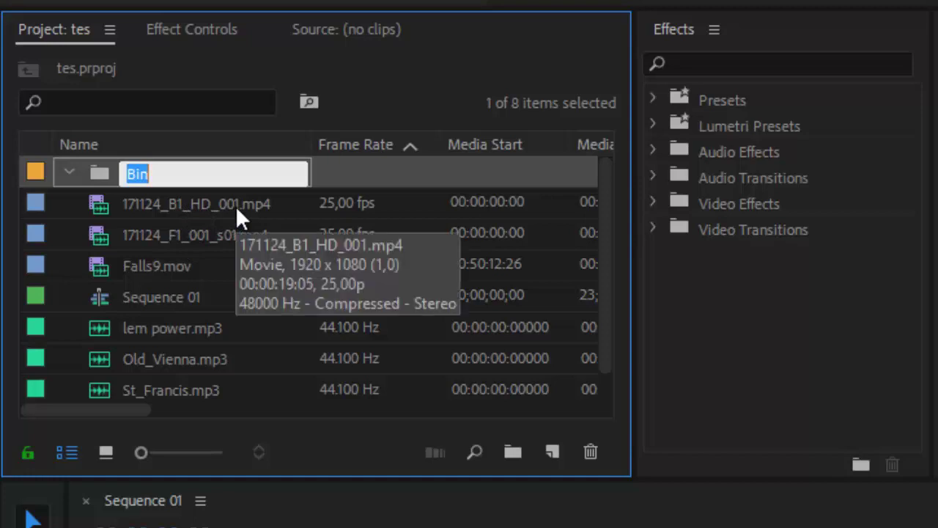
pyautogui.write('FOO')
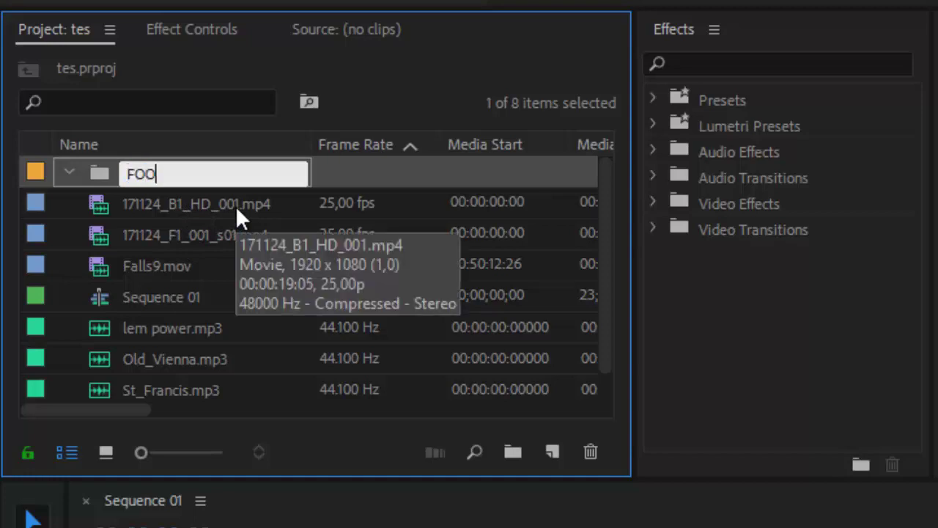
pyautogui.write('TAGE')
pyautogui.press('Tab')
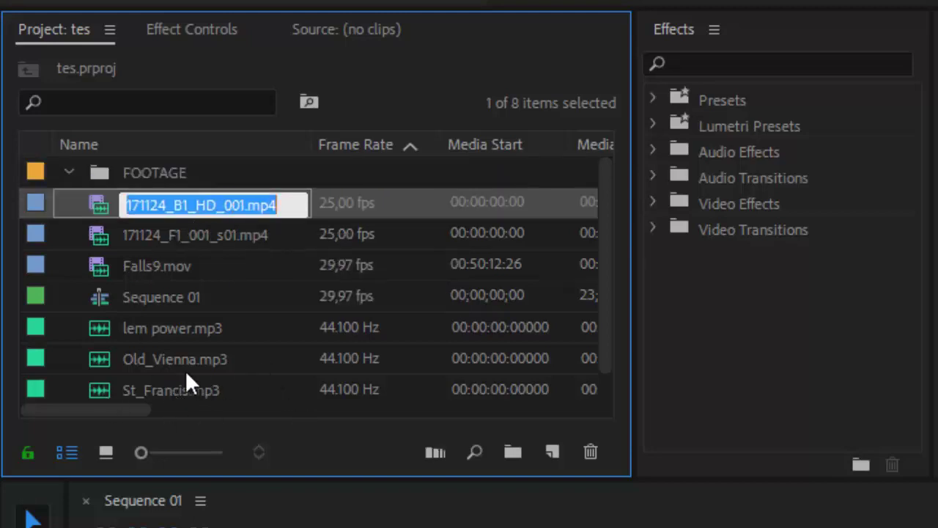
pyautogui.scroll(-1, 102, 375)
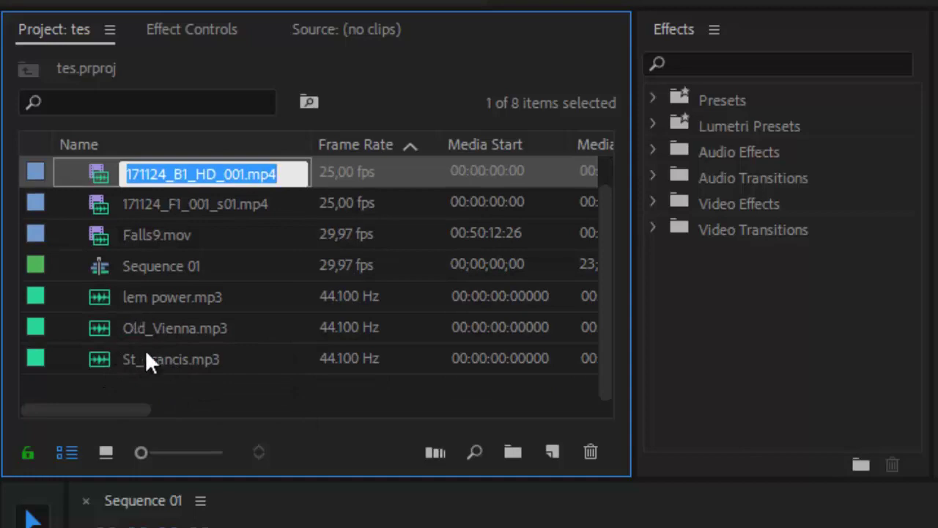
pyautogui.click(515, 455)
pyautogui.write('M')
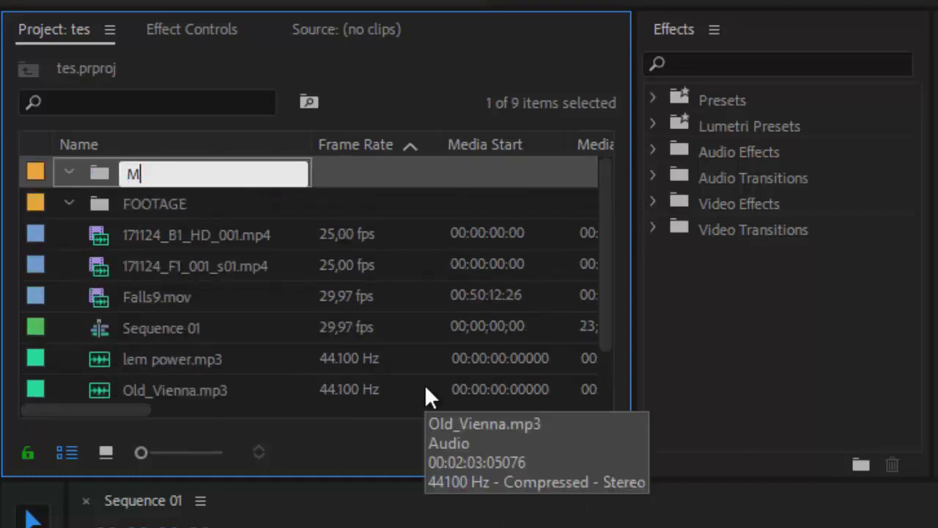
pyautogui.write('USIC')
pyautogui.press('Tab')
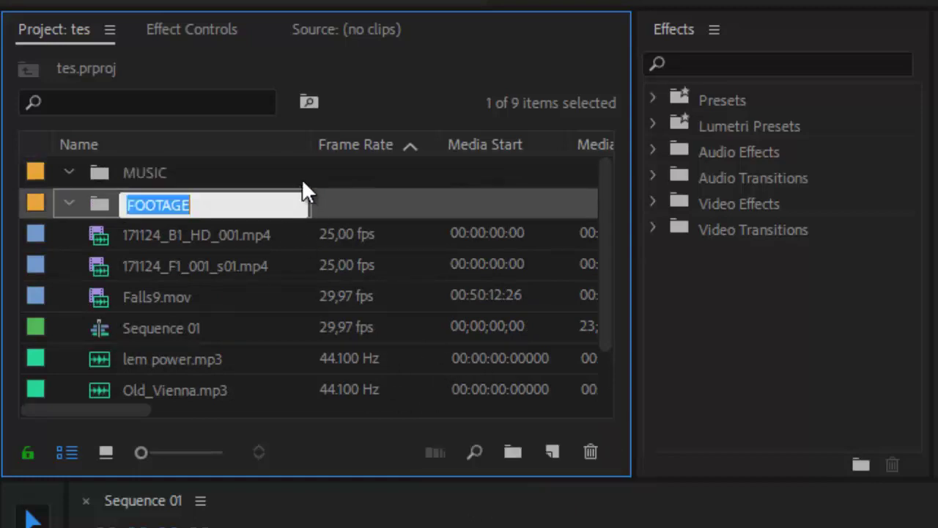
pyautogui.press('Return')
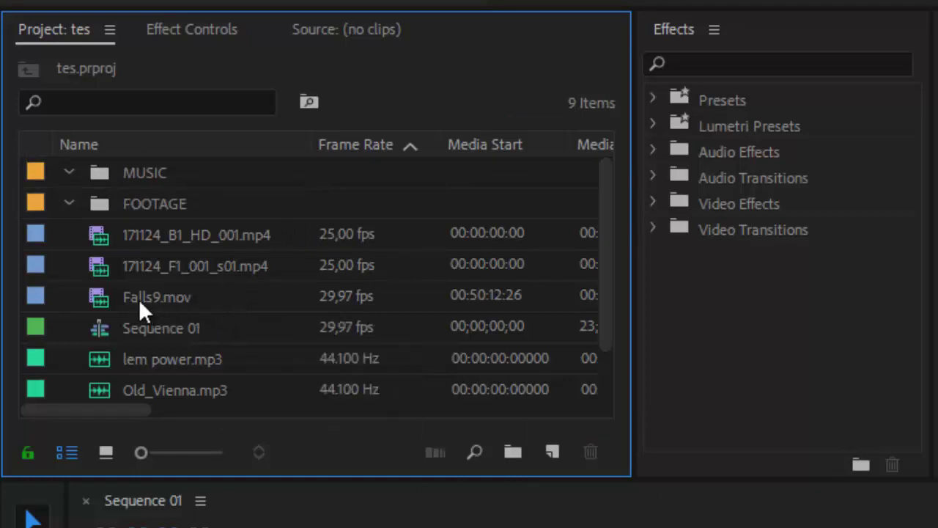
# Move 171124_B1_HD_001.mp4, 171124_F1_001_s01.mp4 and Falls9.mov into FOOTAGE and collapse it.
pyautogui.click(143, 236)
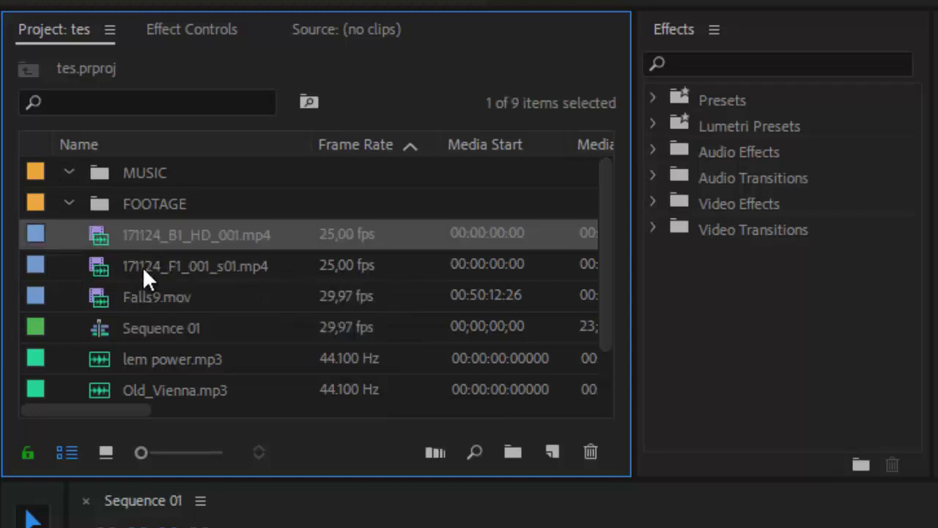
pyautogui.click(137, 298)
pyautogui.click(154, 236)
pyautogui.keyDown('shift'); pyautogui.click(167, 260); pyautogui.keyUp('shift')
pyautogui.keyDown('shift'); pyautogui.click(158, 297); pyautogui.keyUp('shift')
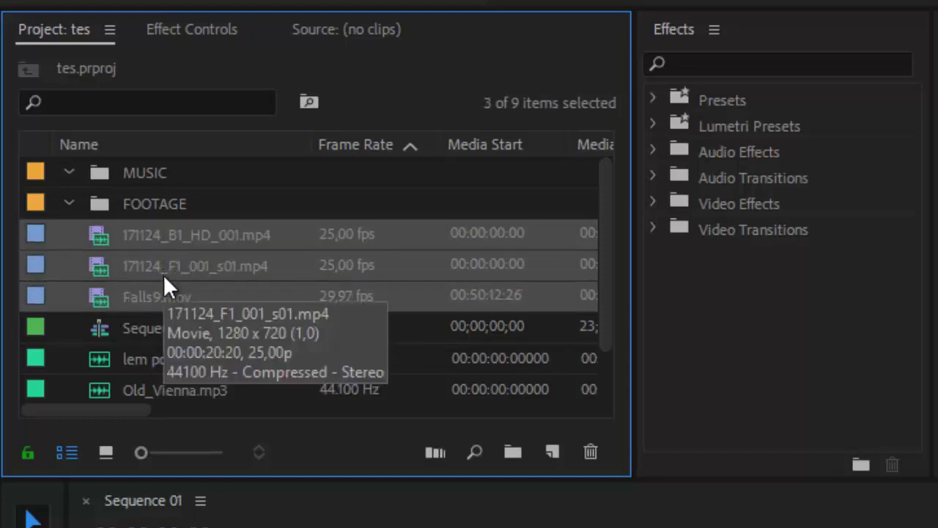
pyautogui.moveTo(164, 277); pyautogui.dragTo(161, 200)
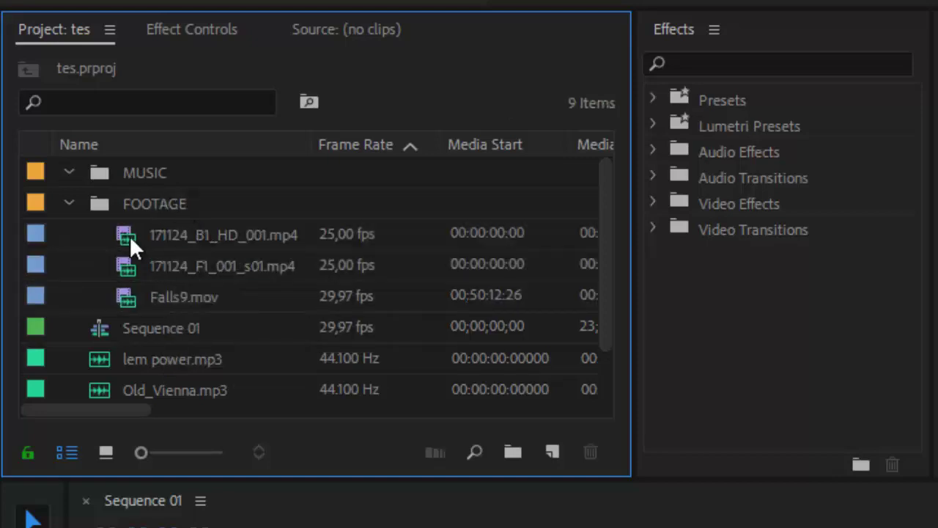
pyautogui.click(69, 202)
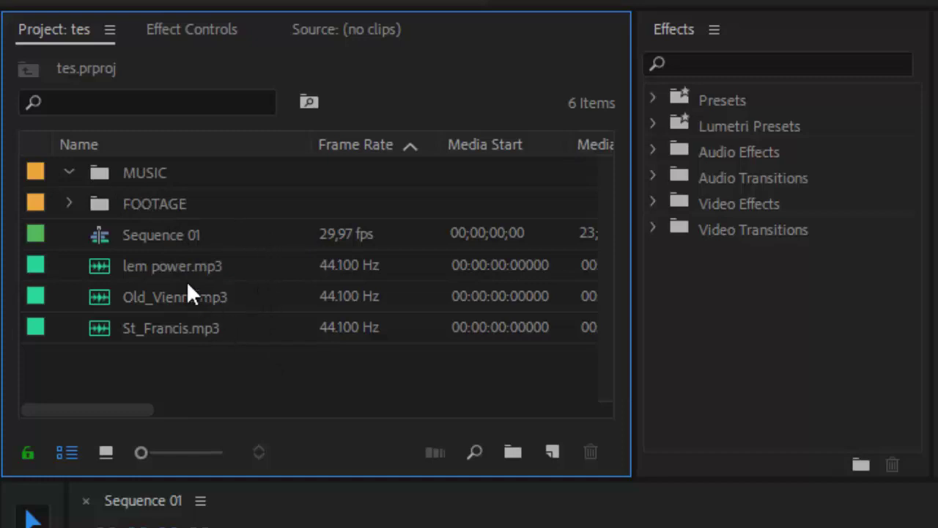
# Move lem power.mp3, Old_Vienna.mp3 and St_Francis.mp3 into MUSIC and collapse it.
pyautogui.click(108, 258)
pyautogui.keyDown('ctrl'); pyautogui.click(106, 287); pyautogui.keyUp('ctrl')
pyautogui.keyDown('ctrl'); pyautogui.click(106, 316); pyautogui.keyUp('ctrl')
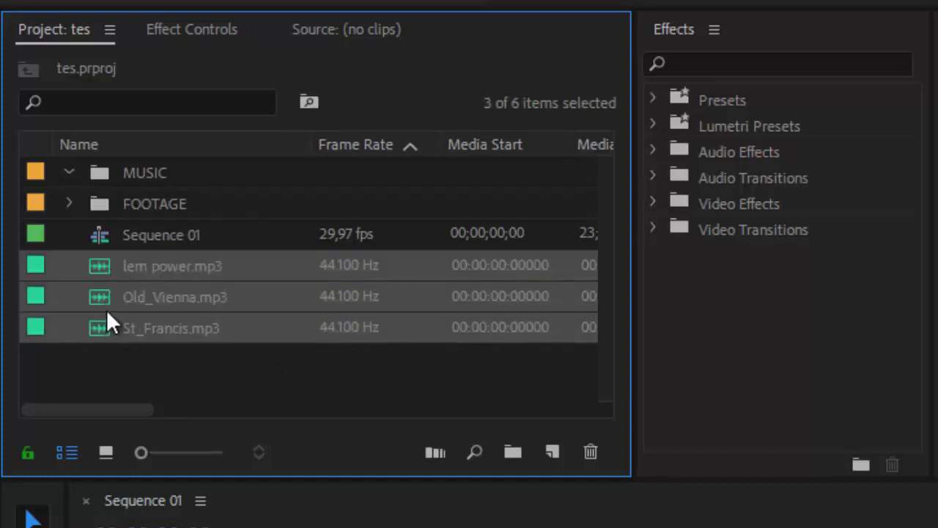
pyautogui.moveTo(107, 306); pyautogui.dragTo(148, 167)
pyautogui.click(69, 173)
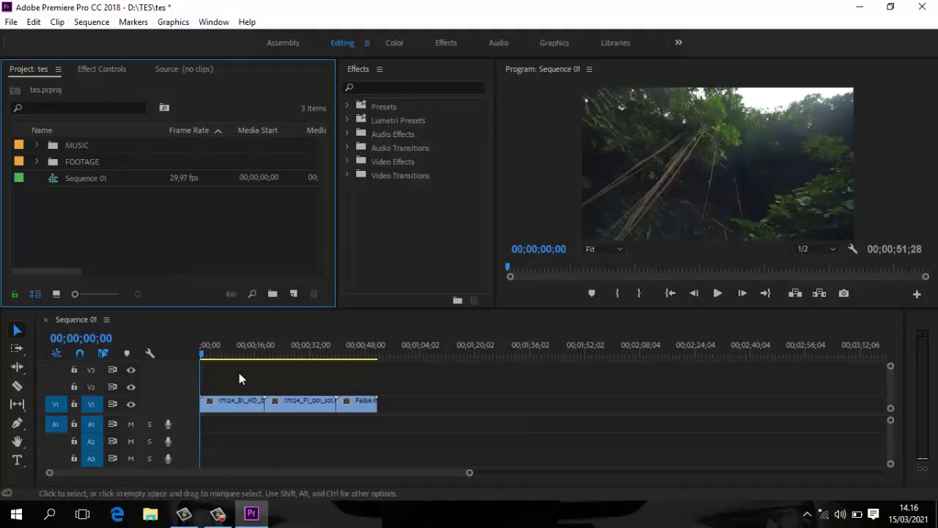
# Expand the FOOTAGE bin to list its three video clips.
pyautogui.click(37, 161)
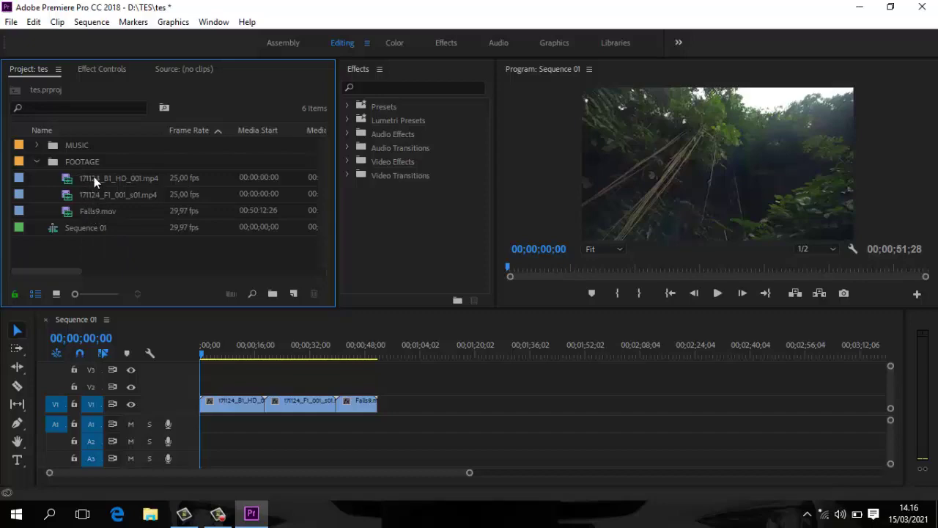
# Label 171124_B1_HD_001.mp4 Mango and place it on the timeline.
pyautogui.click(94, 177)
pyautogui.rightClick(95, 181)
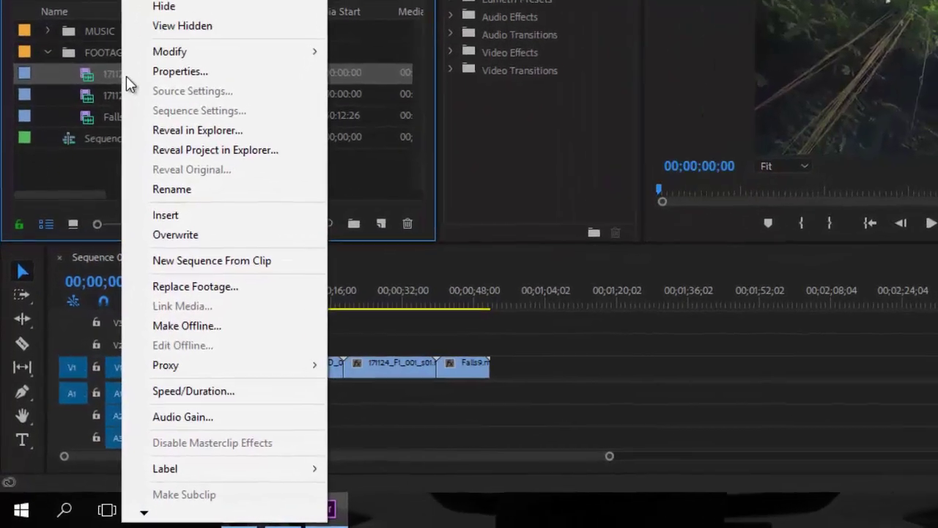
pyautogui.moveTo(198, 467)
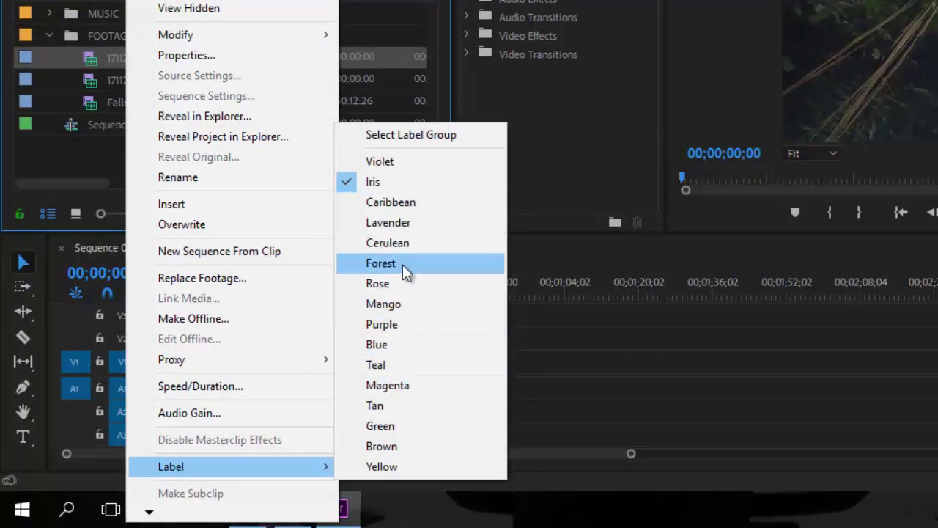
pyautogui.click(390, 304)
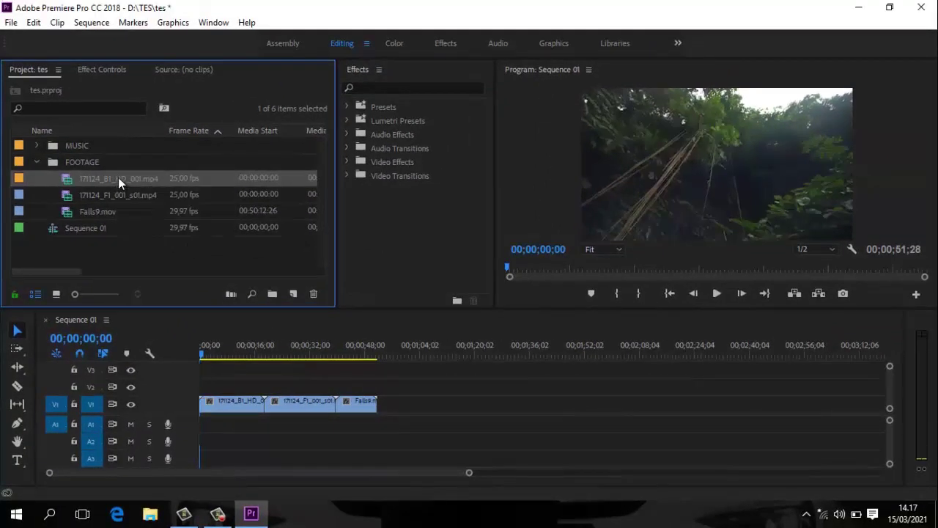
pyautogui.moveTo(357, 340); pyautogui.dragTo(495, 429)
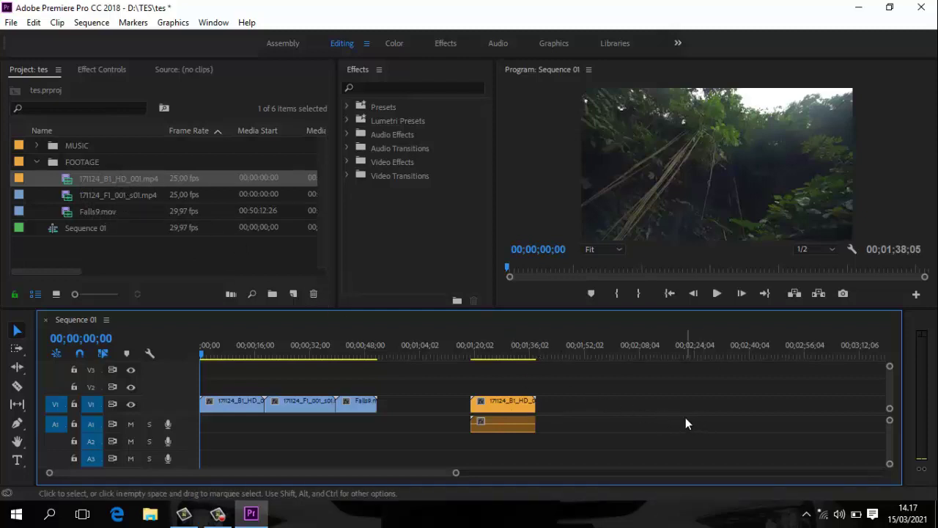
# Label 171124_F1_001_s01.mp4 Blue and place it after the orange clip.
pyautogui.click(104, 194)
pyautogui.rightClick(104, 194)
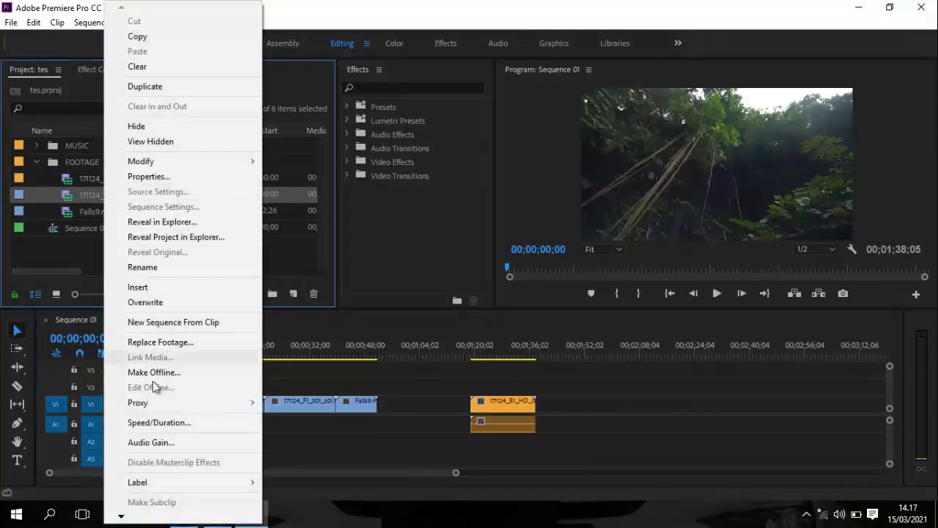
pyautogui.moveTo(167, 485)
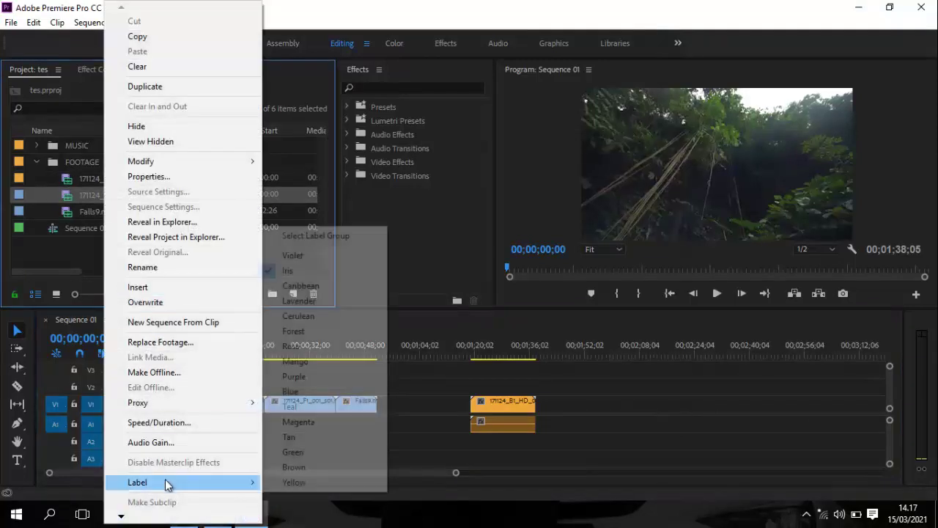
pyautogui.click(324, 389)
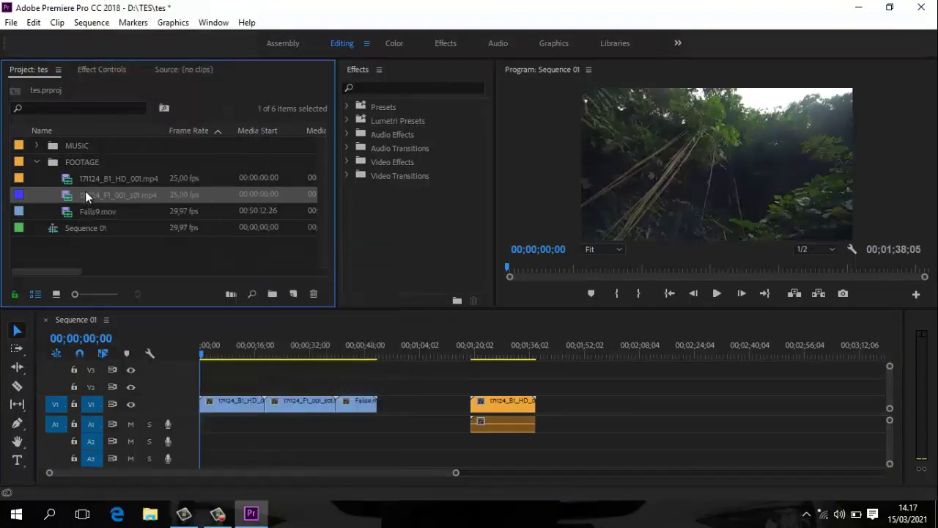
pyautogui.moveTo(85, 191); pyautogui.dragTo(560, 417)
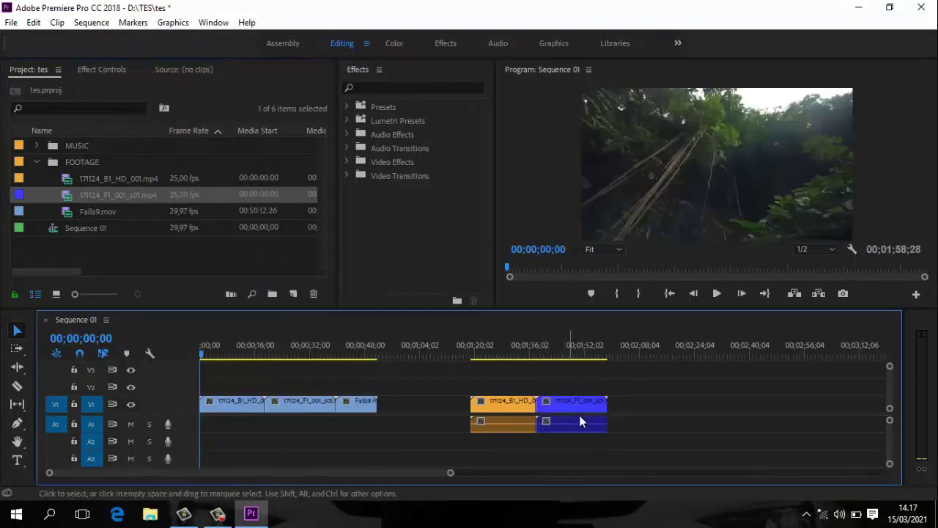
# Label Falls9.mov Yellow and place it after the blue clip.
pyautogui.rightClick(93, 210)
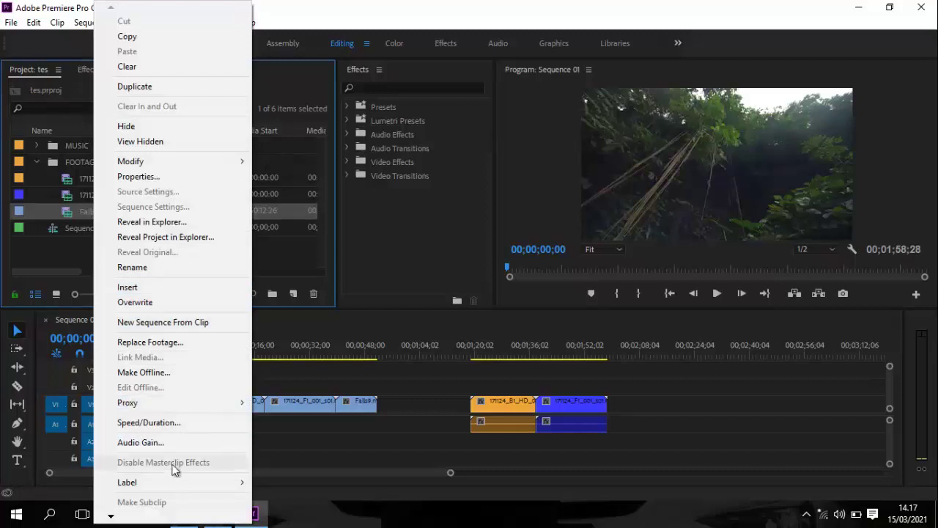
pyautogui.moveTo(176, 484)
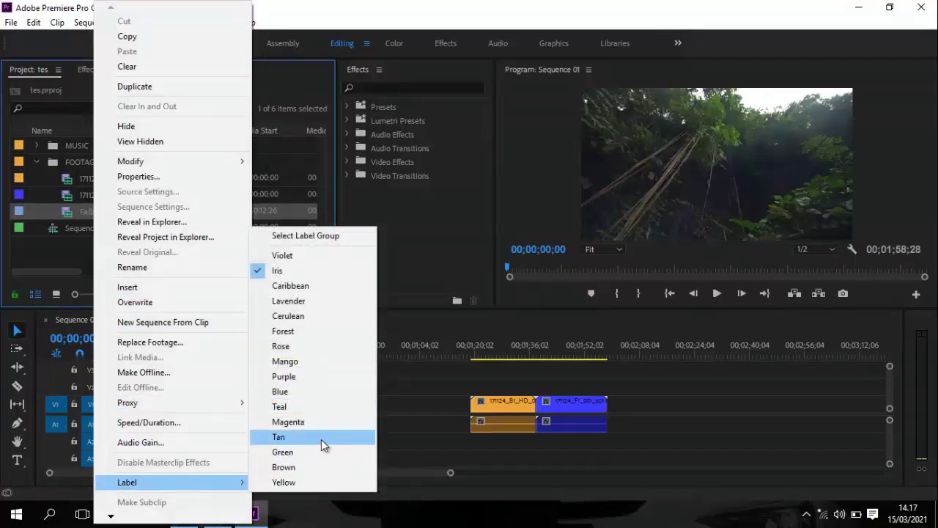
pyautogui.click(296, 482)
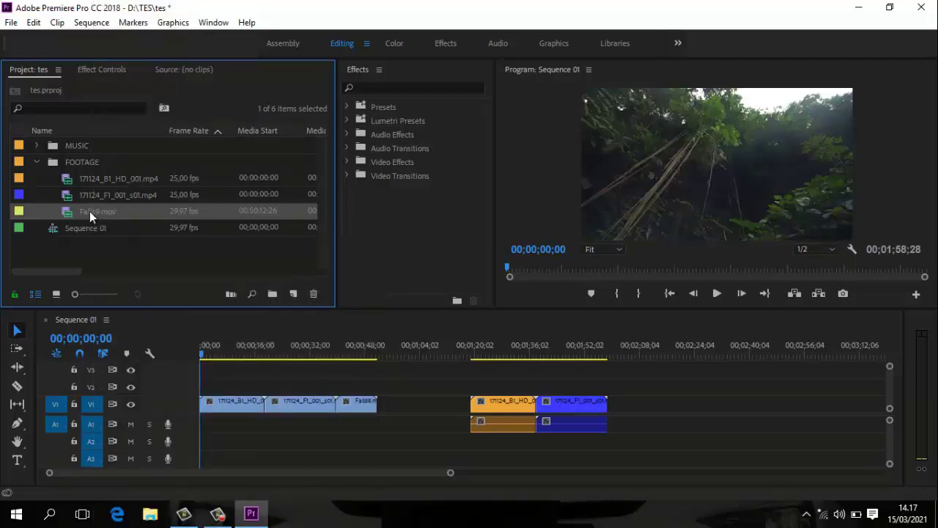
pyautogui.moveTo(90, 212); pyautogui.dragTo(622, 433)
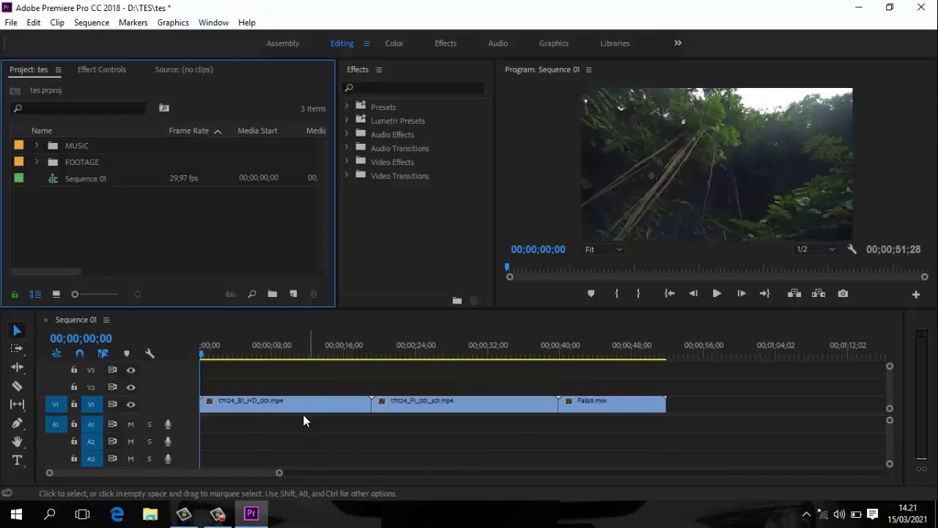
# Razor the first V1 clip at two points and delete the middle piece.
pyautogui.click(16, 387)
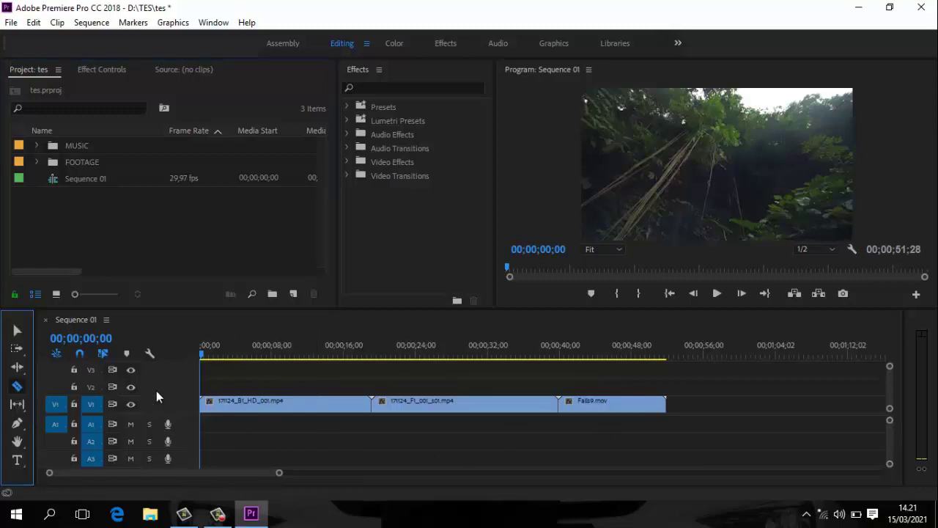
pyautogui.click(239, 402)
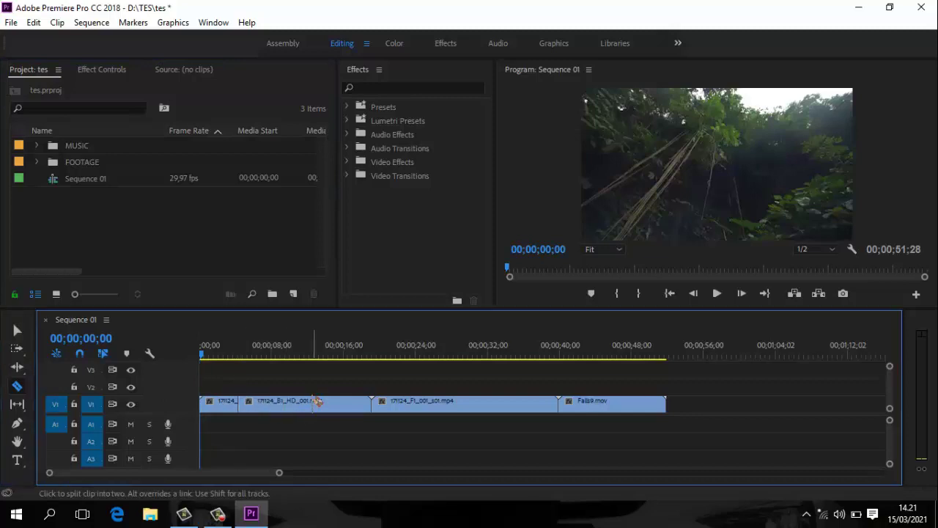
pyautogui.click(313, 402)
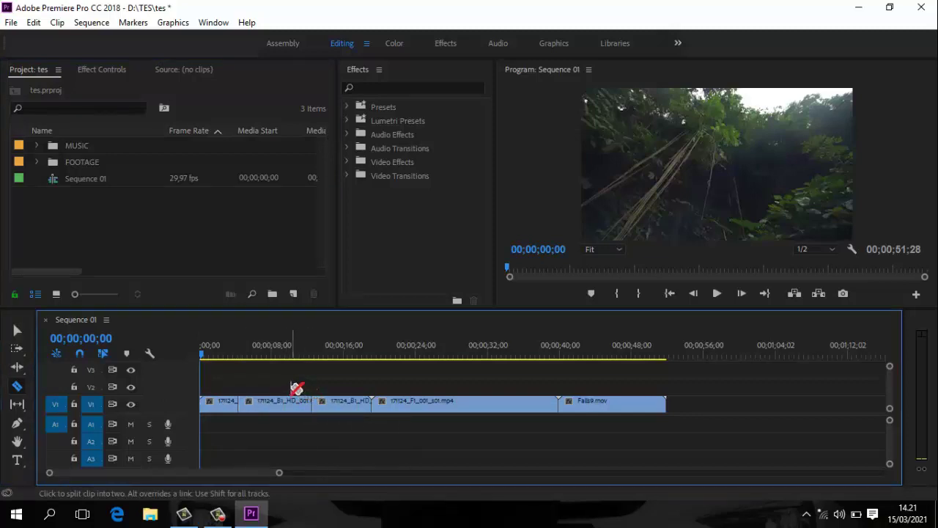
pyautogui.press('v')
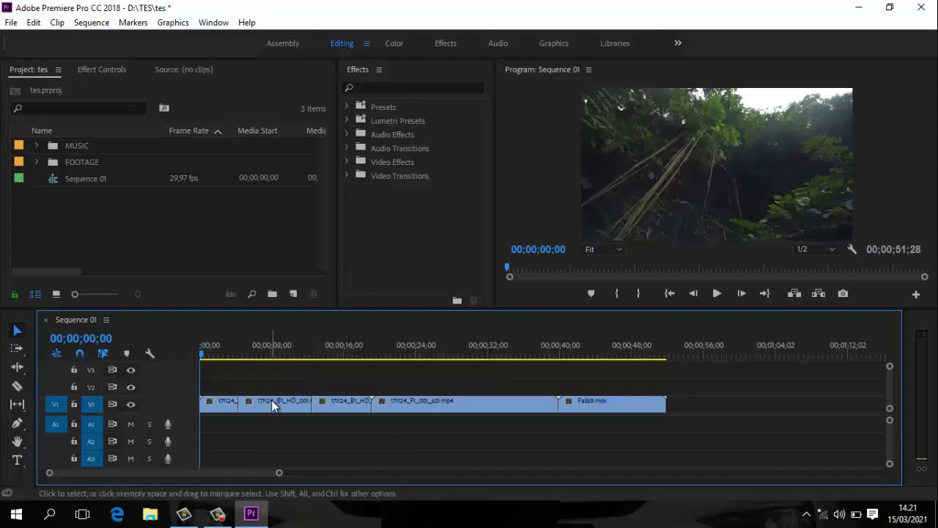
pyautogui.click(272, 401)
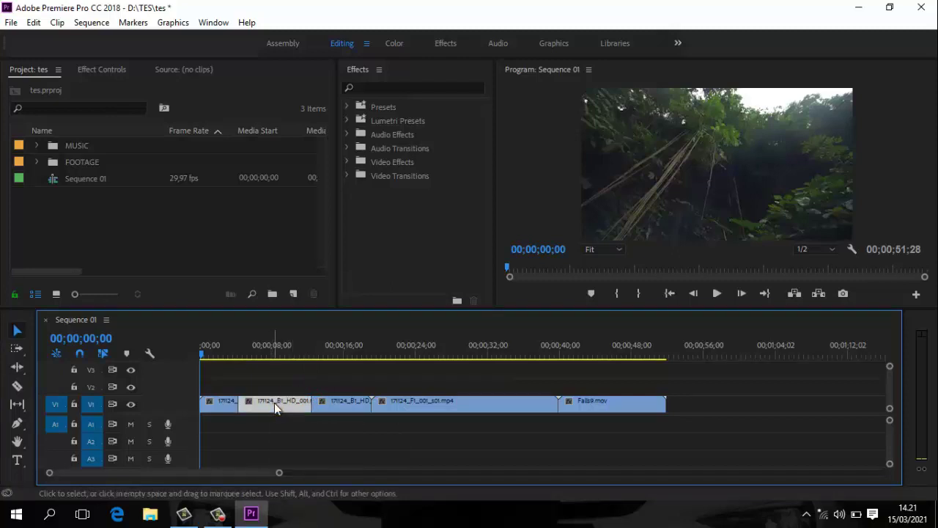
pyautogui.press('Delete')
pyautogui.click(277, 408)
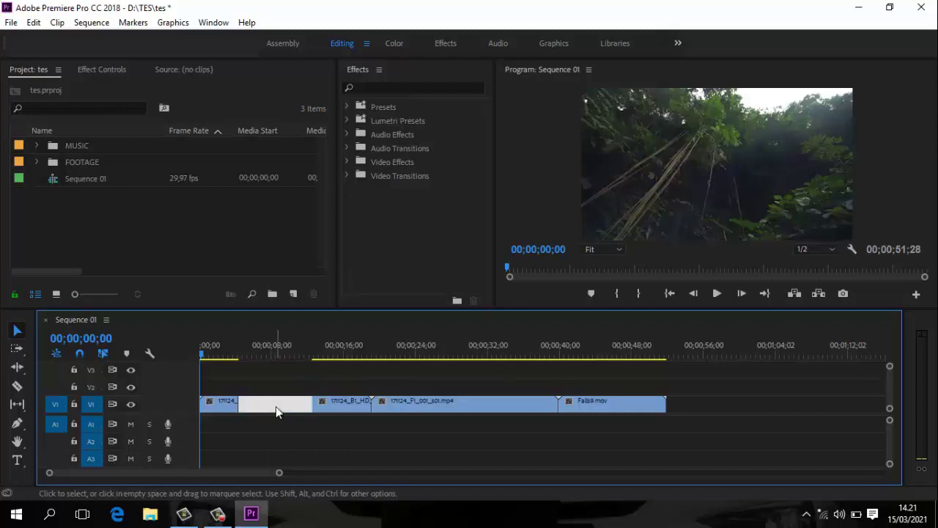
pyautogui.click(289, 444)
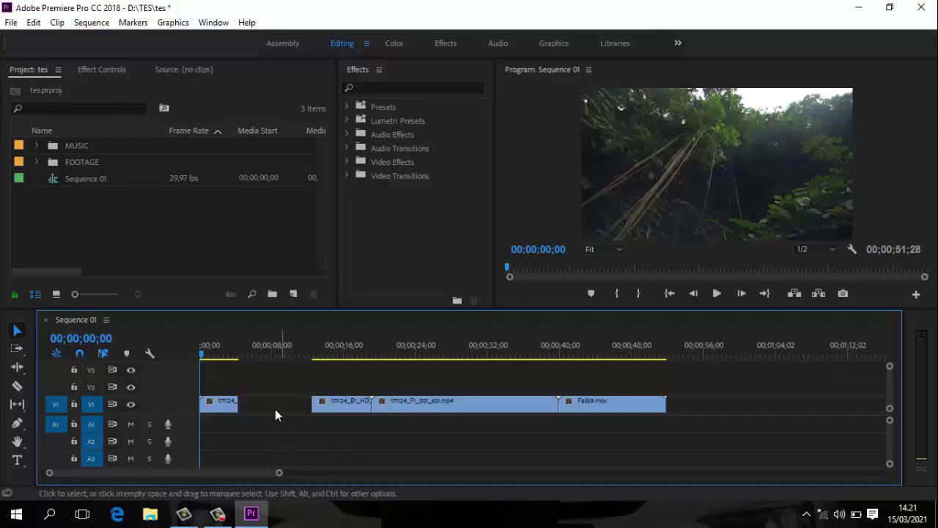
# Undo the deletion and both cuts to rejoin the clip.
pyautogui.click(34, 23)
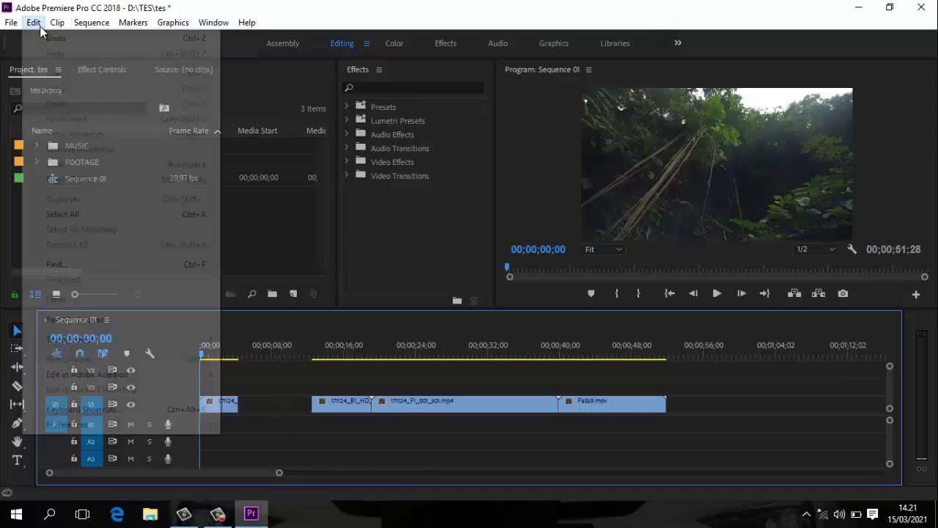
pyautogui.click(44, 37)
pyautogui.click(34, 22)
pyautogui.click(42, 38)
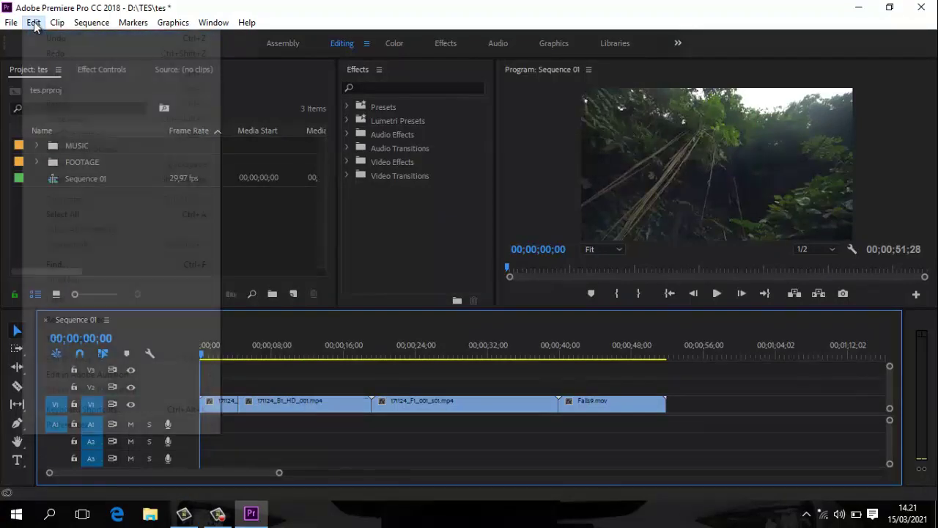
pyautogui.click(34, 22)
pyautogui.click(41, 37)
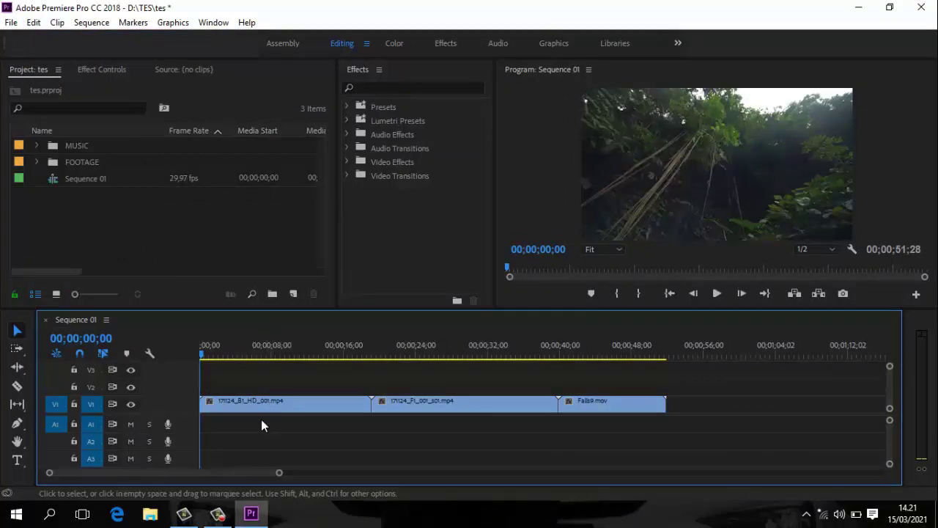
# Cut the first clip twice more, then undo both cuts to restore it.
pyautogui.press('c')
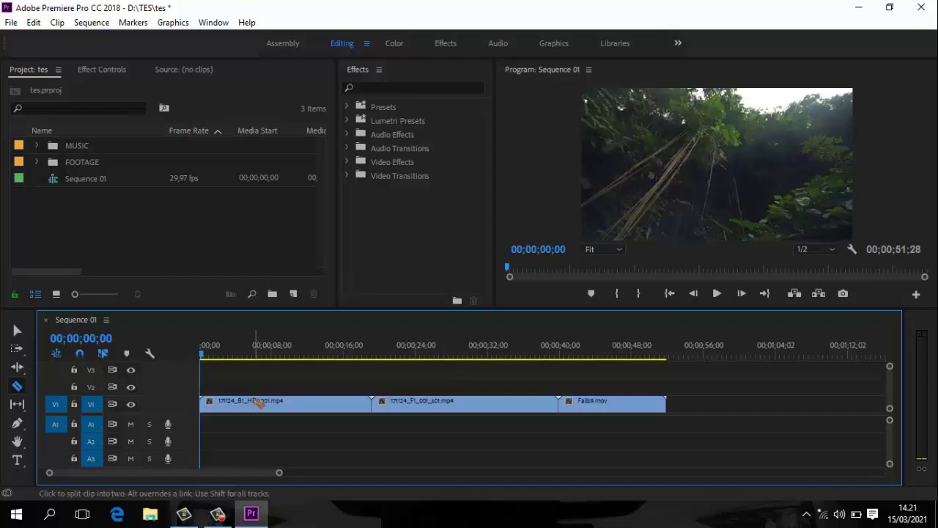
pyautogui.click(254, 401)
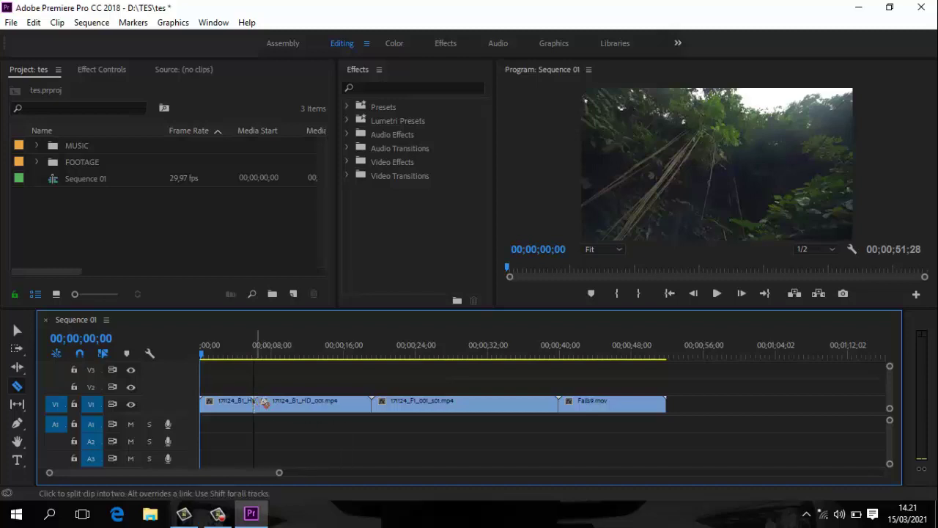
pyautogui.click(325, 401)
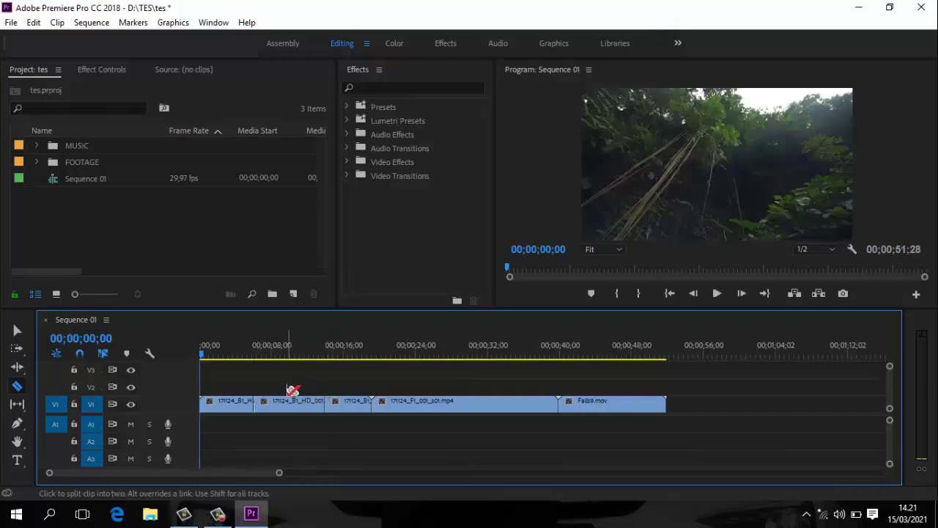
pyautogui.press('v')
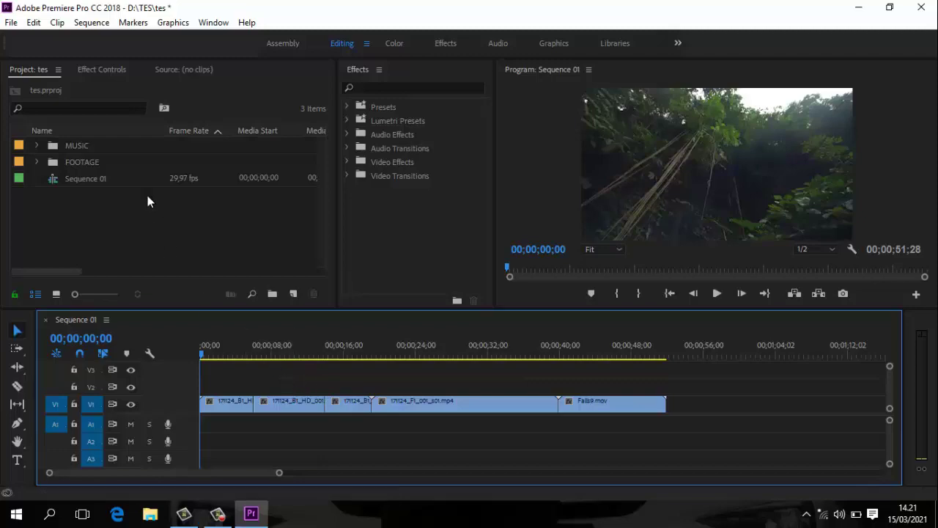
pyautogui.click(35, 23)
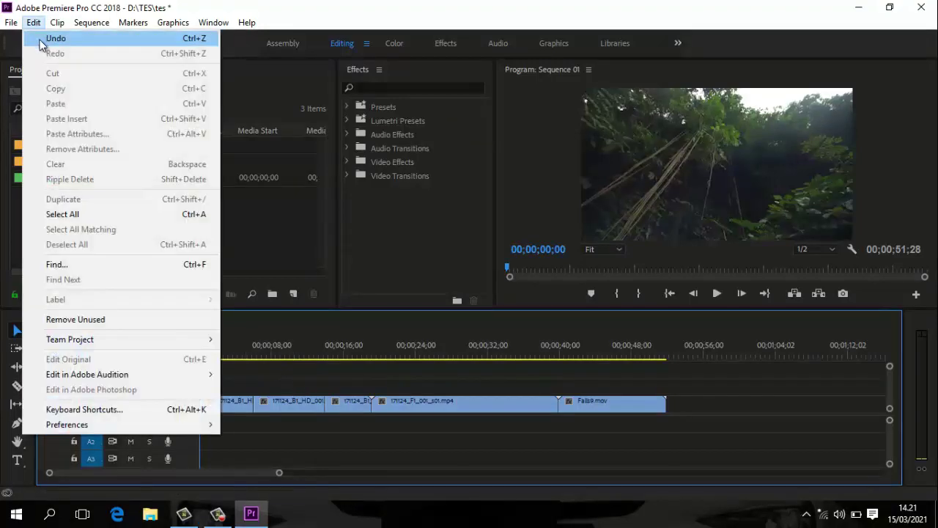
pyautogui.click(42, 37)
pyautogui.click(34, 22)
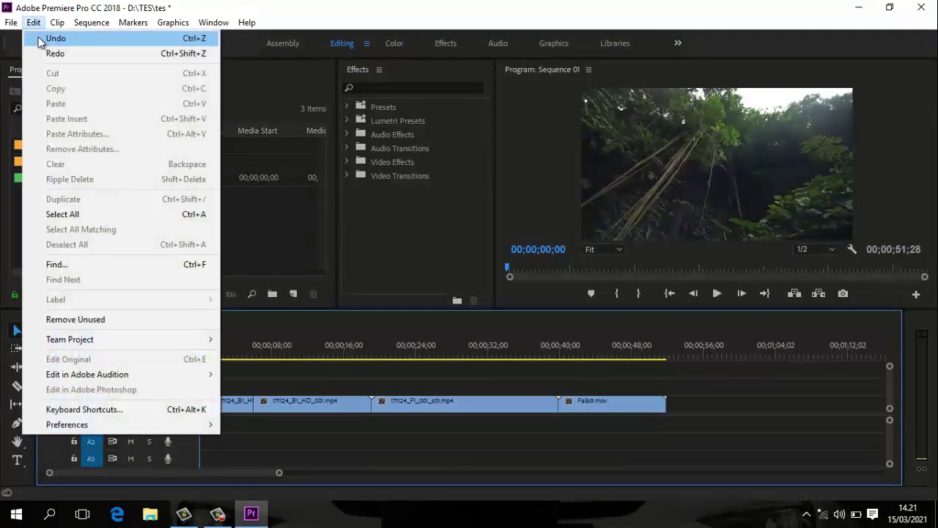
pyautogui.click(40, 36)
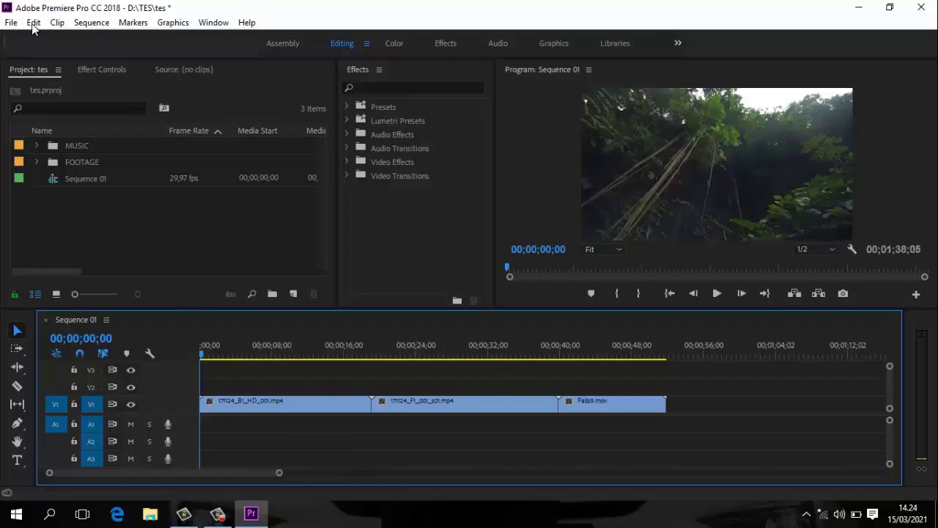
pyautogui.click(34, 23)
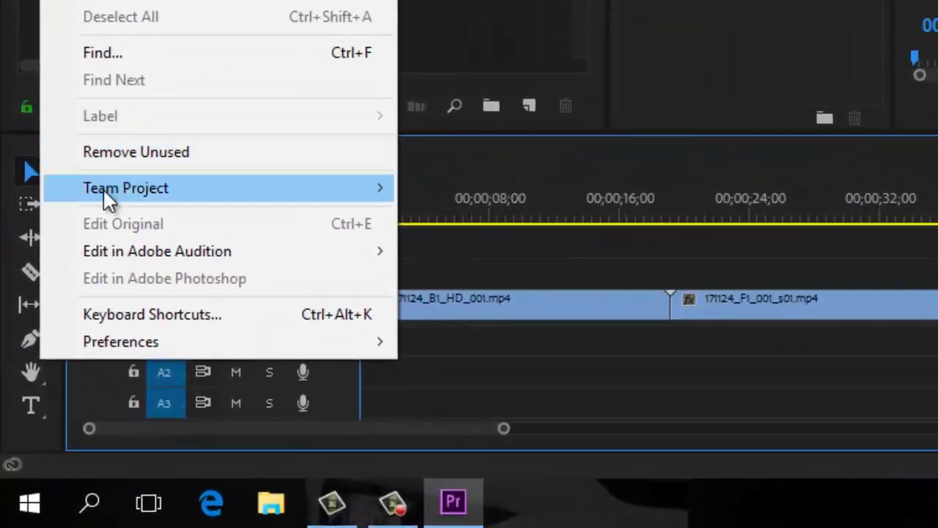
pyautogui.click(149, 315)
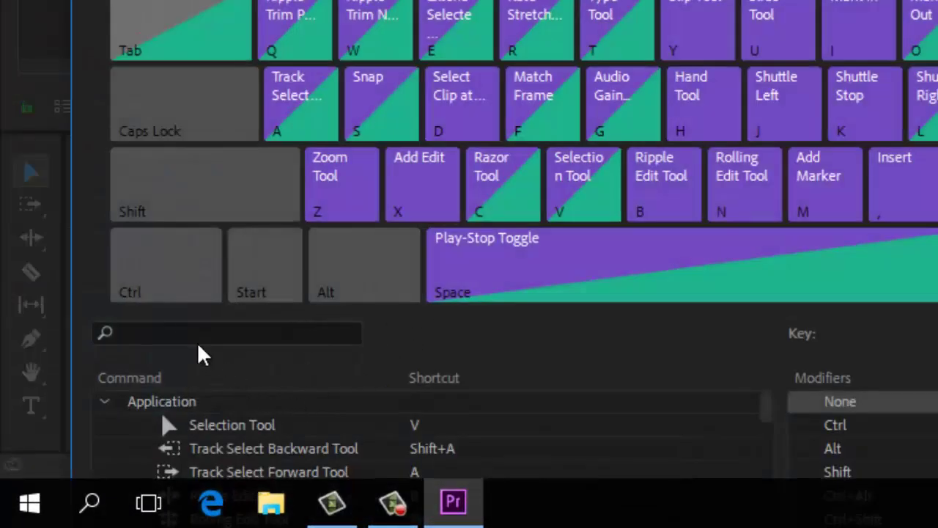
pyautogui.click(181, 335)
pyautogui.write('A')
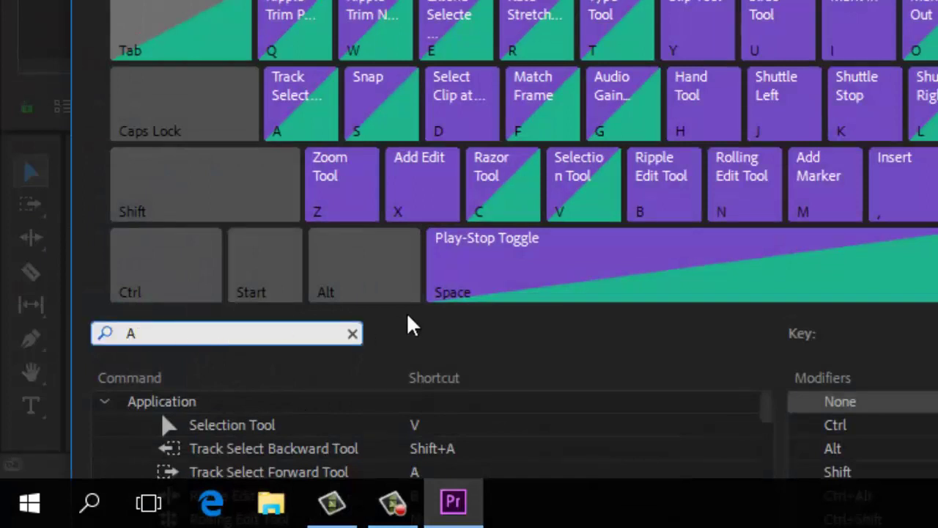
pyautogui.write('DD EDIT')
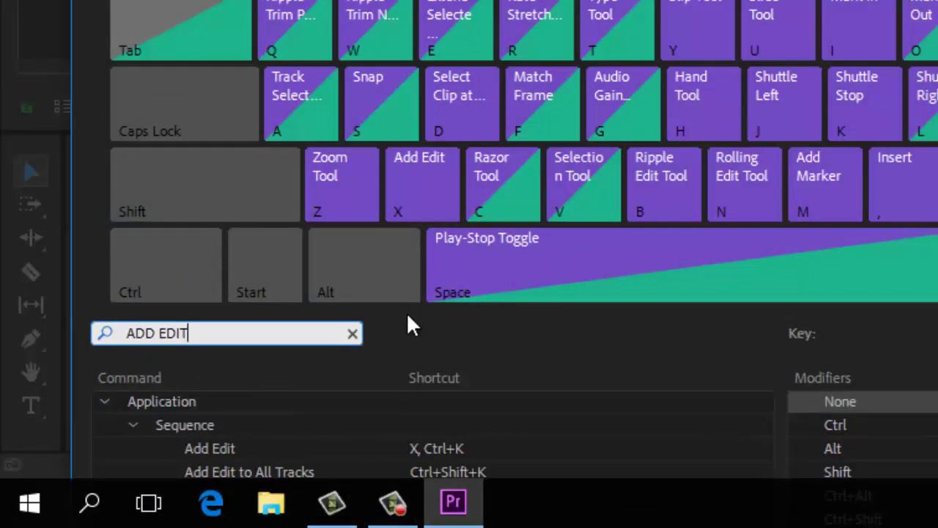
pyautogui.click(227, 448)
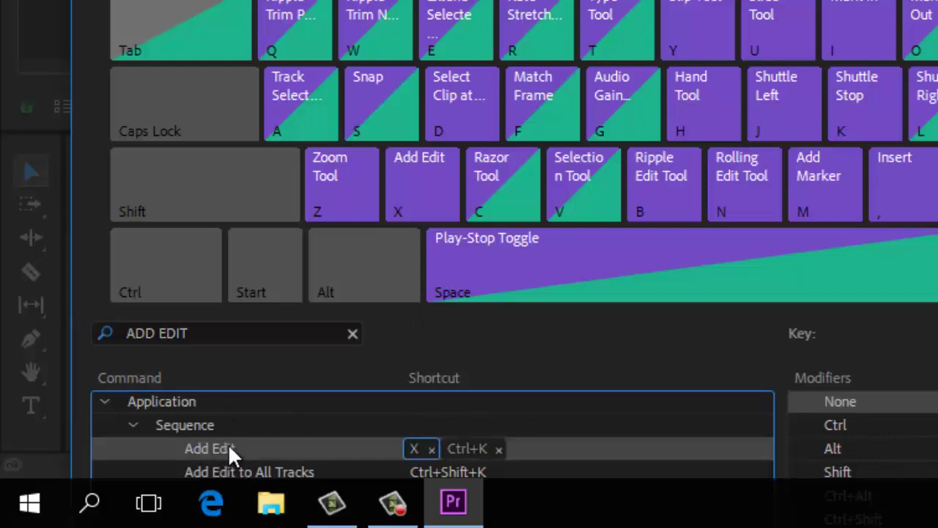
pyautogui.click(431, 447)
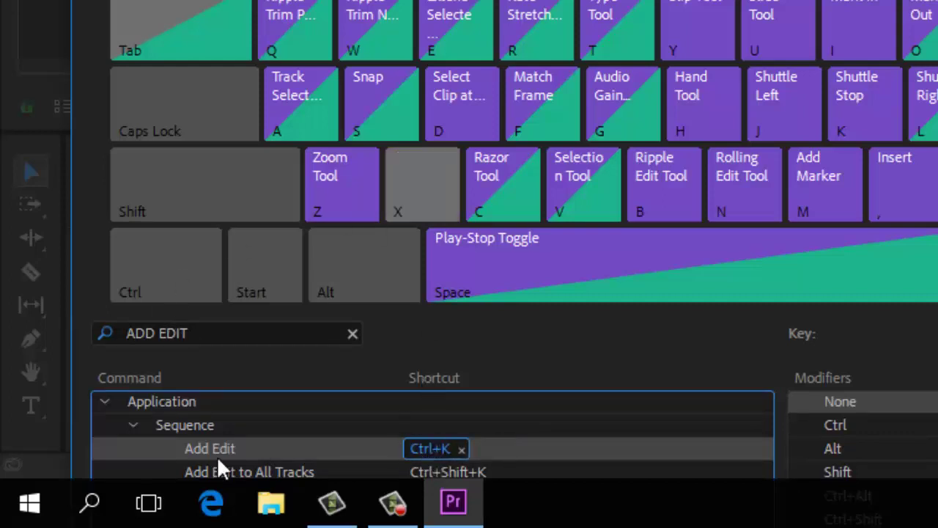
pyautogui.click(235, 443)
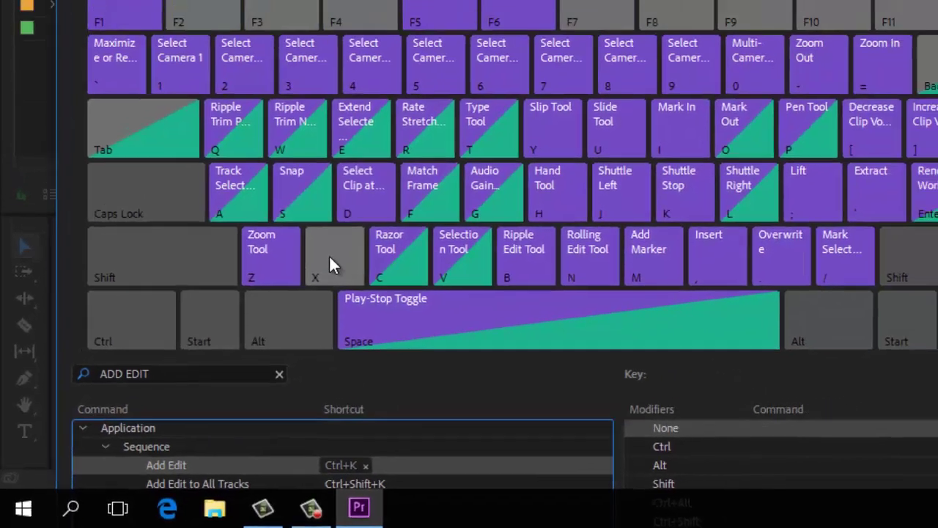
pyautogui.moveTo(414, 184); pyautogui.dragTo(414, 190)
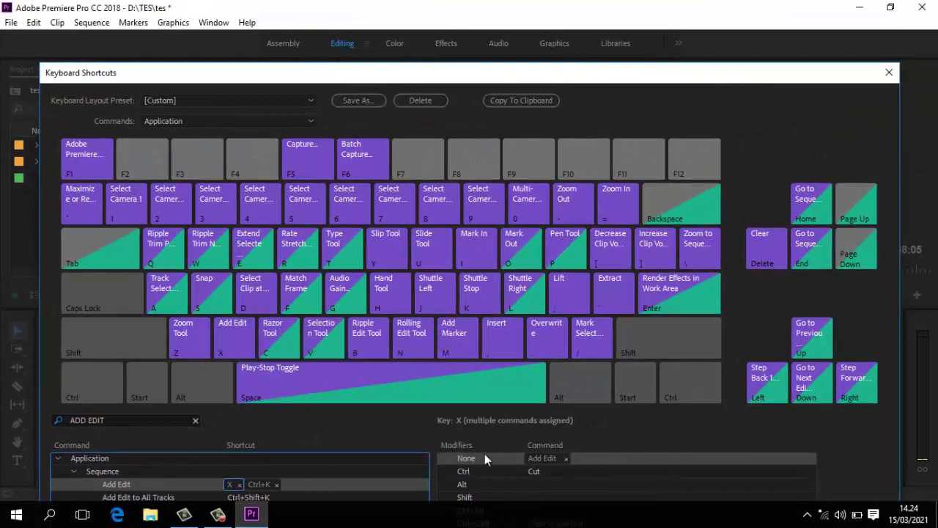
pyautogui.click(613, 459)
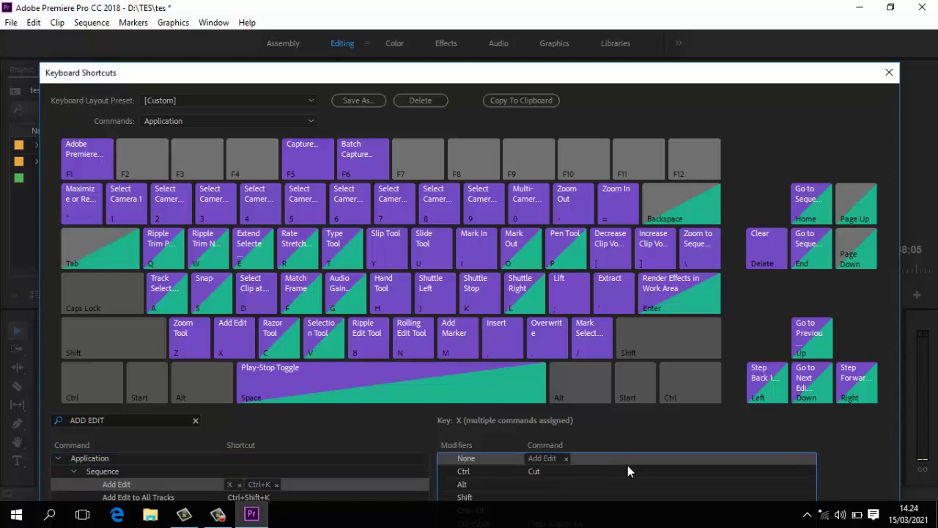
pyautogui.press('Return')
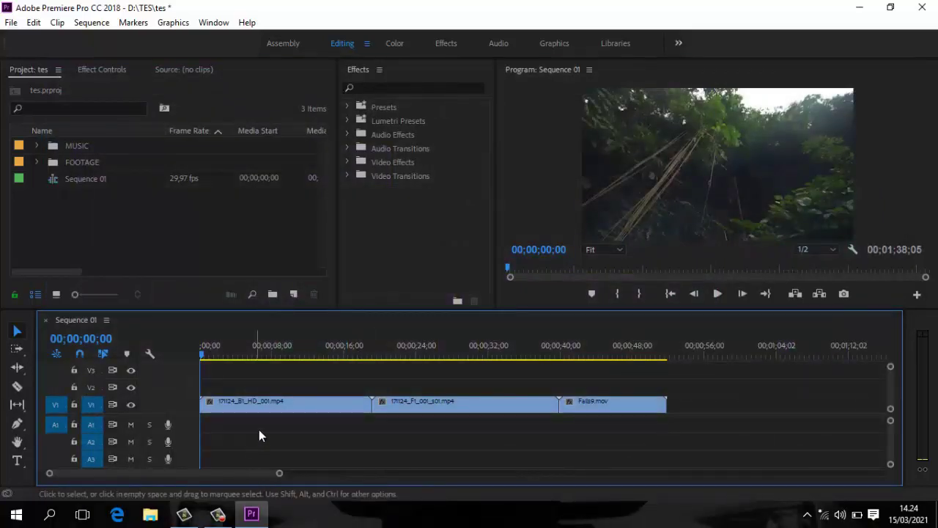
pyautogui.moveTo(208, 358); pyautogui.dragTo(228, 357)
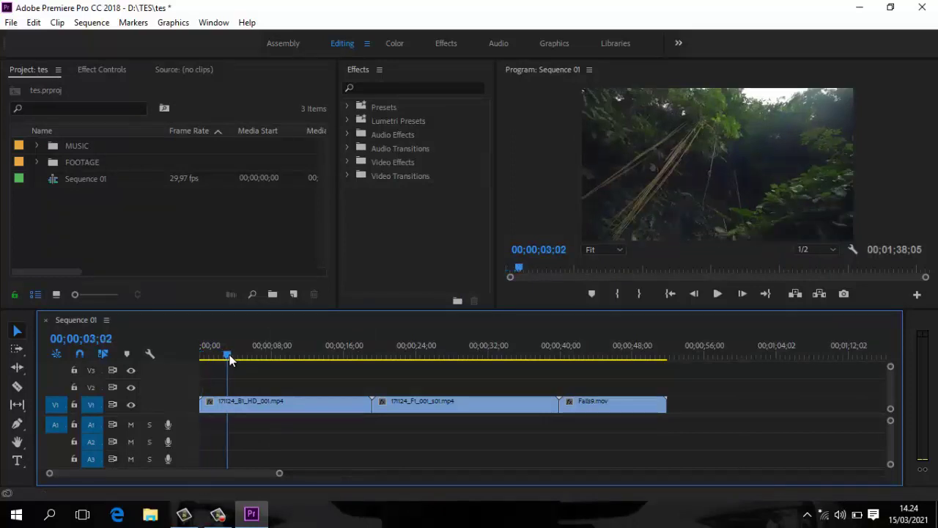
pyautogui.hotkey('ctrl', 'k')
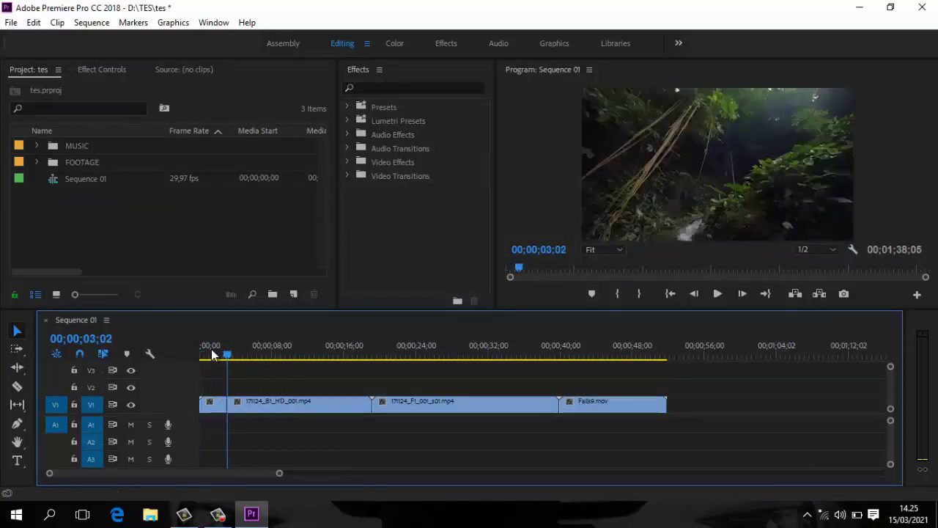
pyautogui.moveTo(227, 356); pyautogui.dragTo(311, 366)
pyautogui.hotkey('ctrl', 'k')
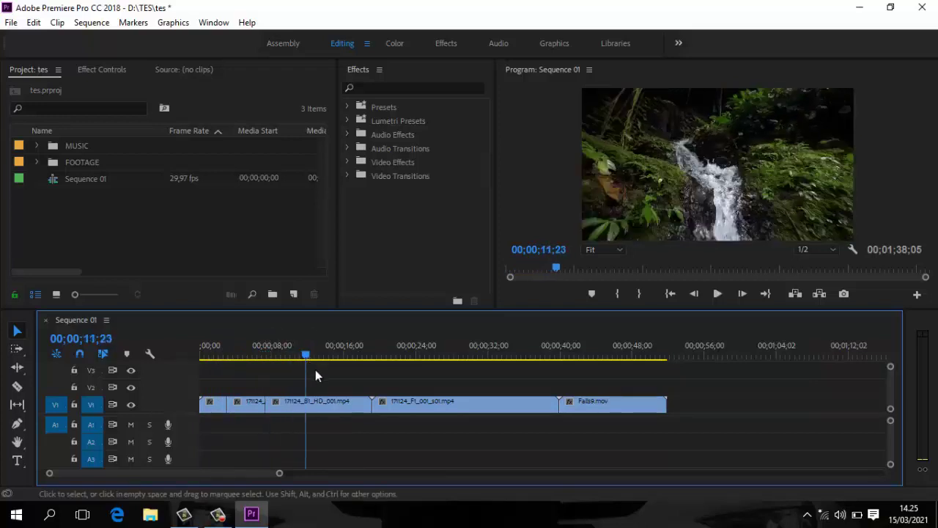
pyautogui.hotkey('ctrl', 'k')
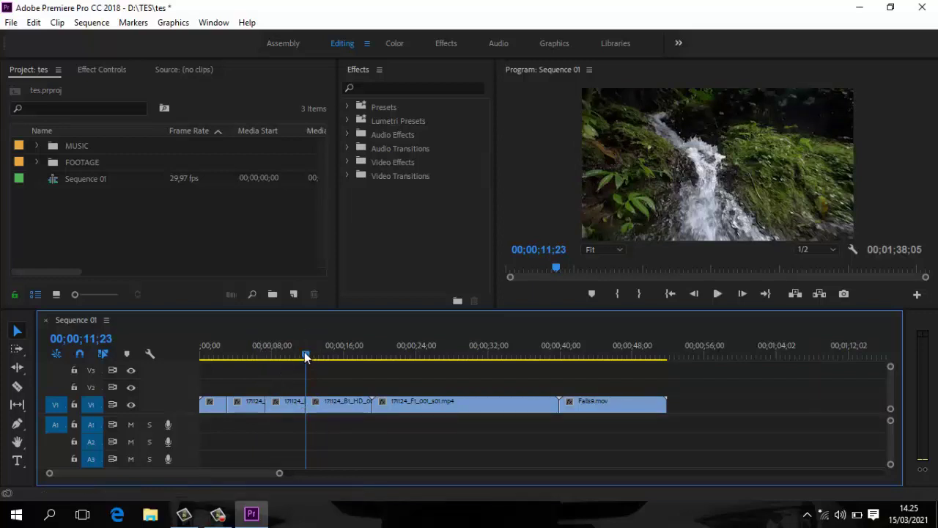
pyautogui.moveTo(306, 357); pyautogui.dragTo(492, 357)
pyautogui.hotkey('ctrl', 'k')
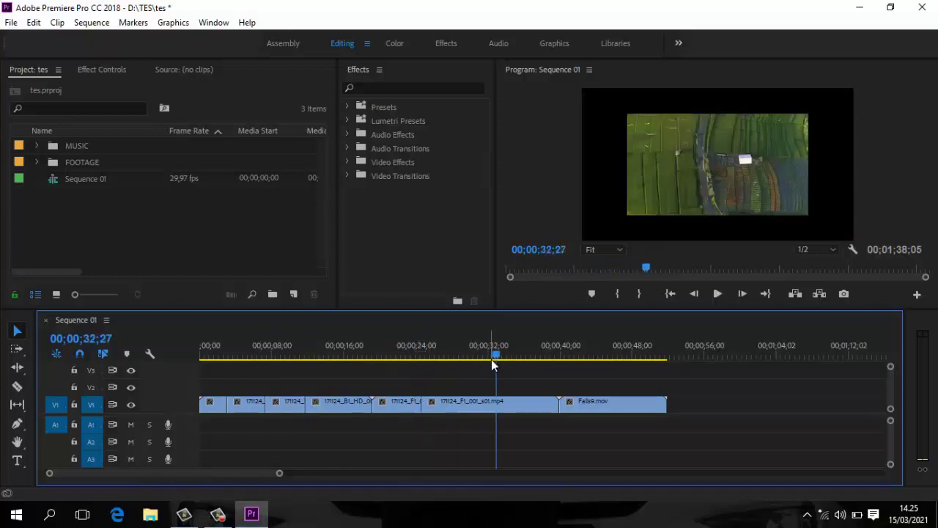
pyautogui.hotkey('ctrl', 'k')
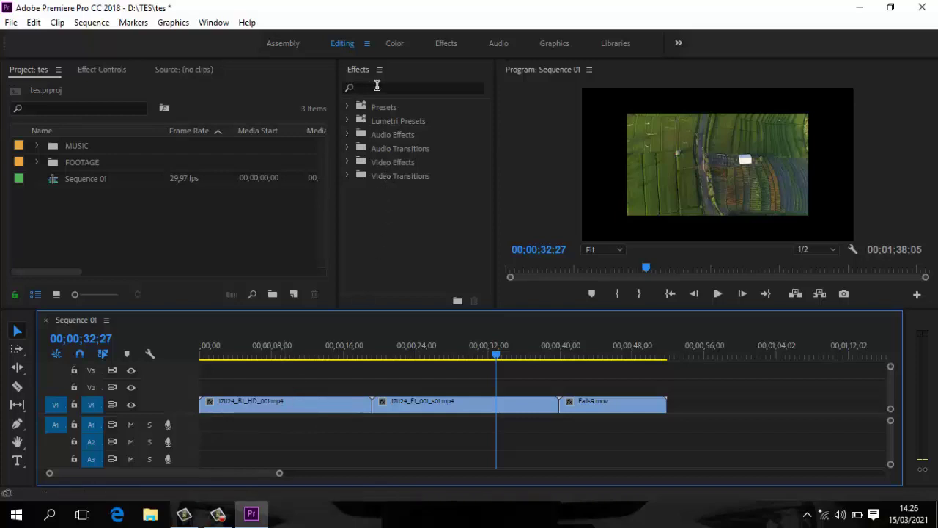
# Search the Effects panel for LUMETRI COLOR and collapse the Video Effects folder.
pyautogui.click(376, 86)
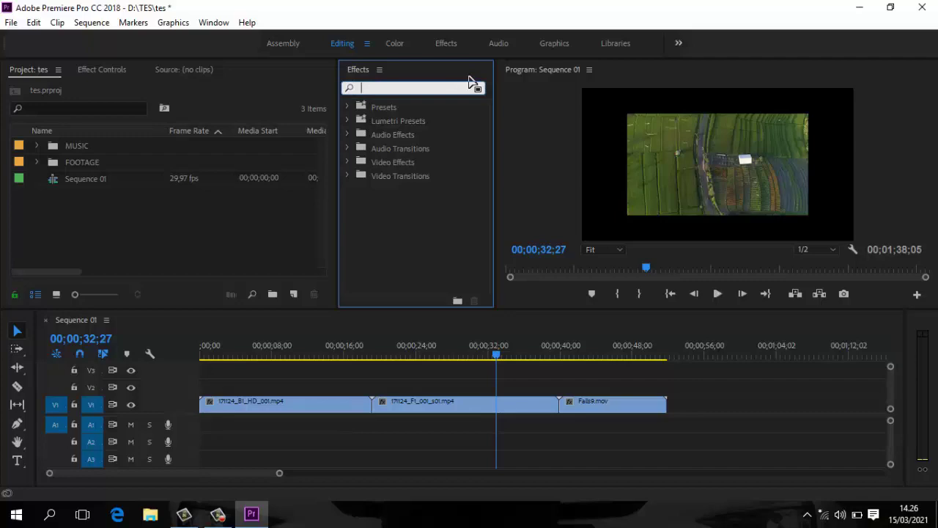
pyautogui.write('LUMETRI')
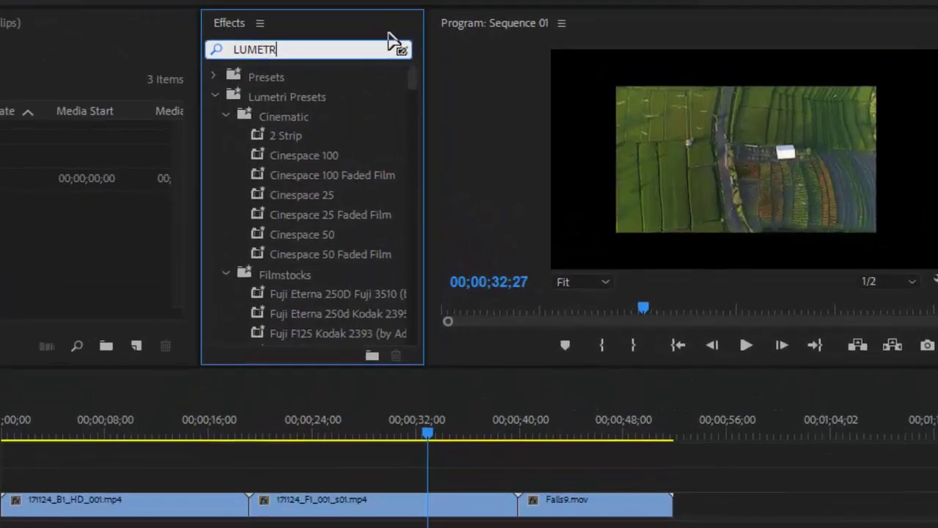
pyautogui.write(' CO')
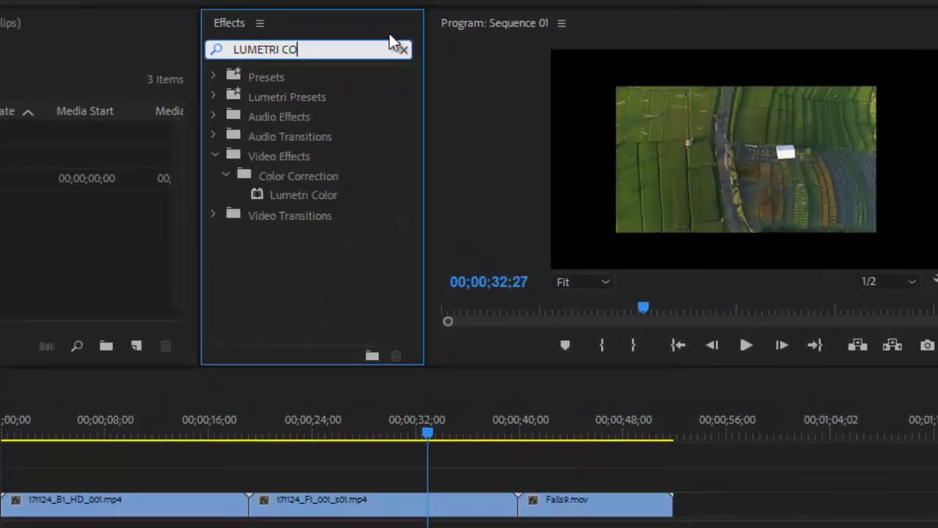
pyautogui.write('LOR')
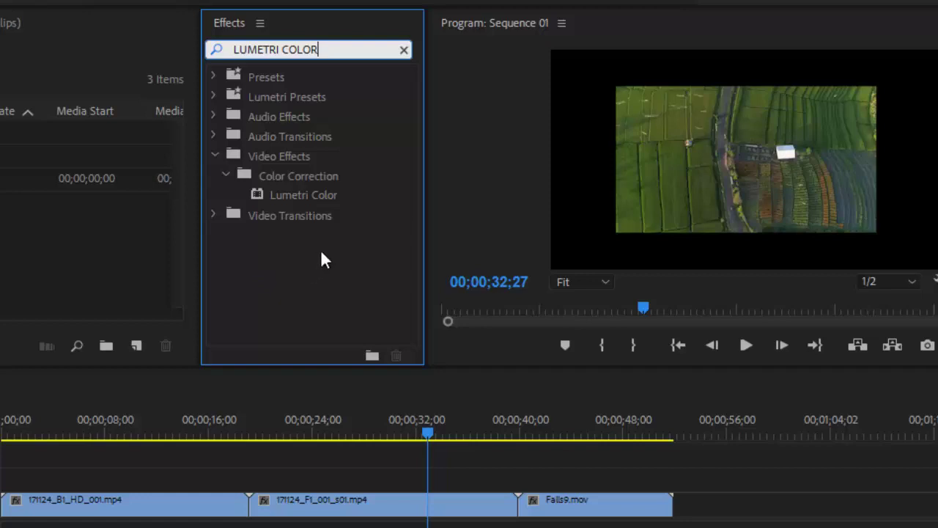
pyautogui.click(215, 154)
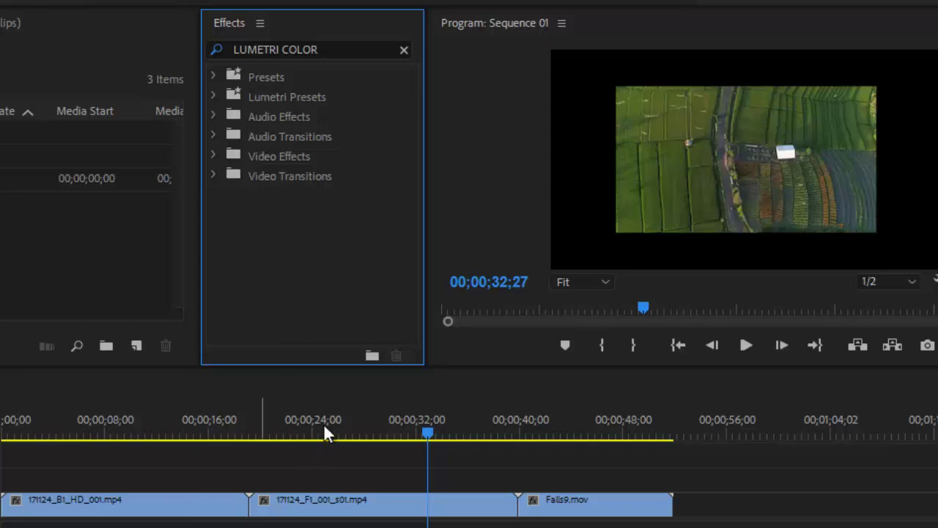
# Create a new custom effects bin and rename Custom Bin 01 to FAST EFFECT.
pyautogui.click(373, 357)
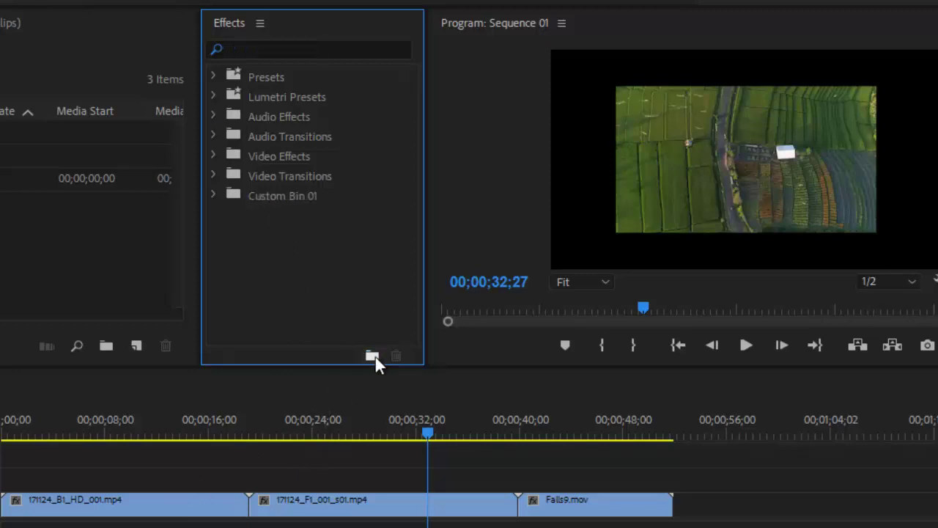
pyautogui.click(269, 196)
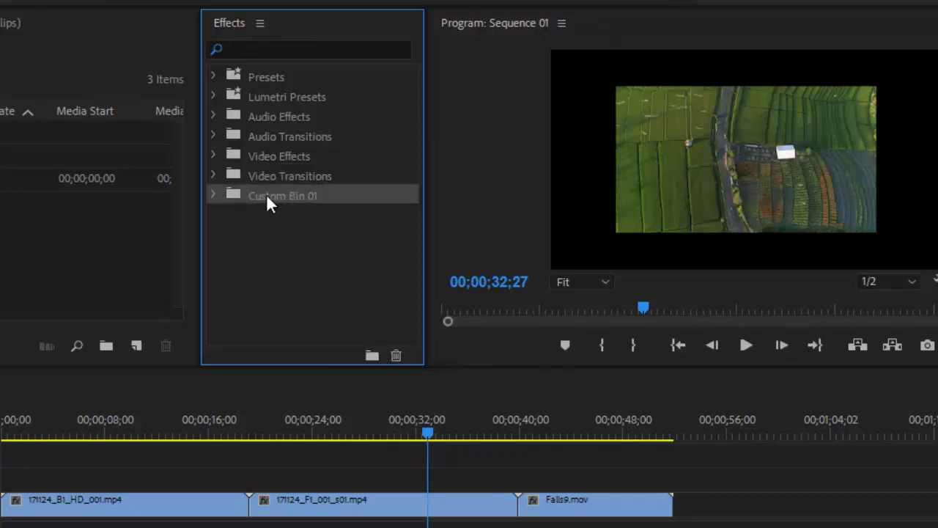
pyautogui.rightClick(289, 192)
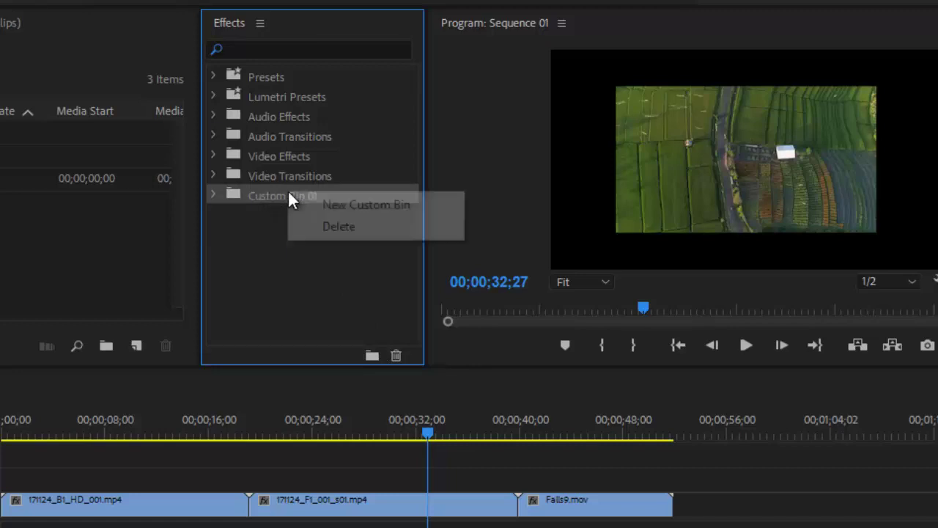
pyautogui.click(345, 198)
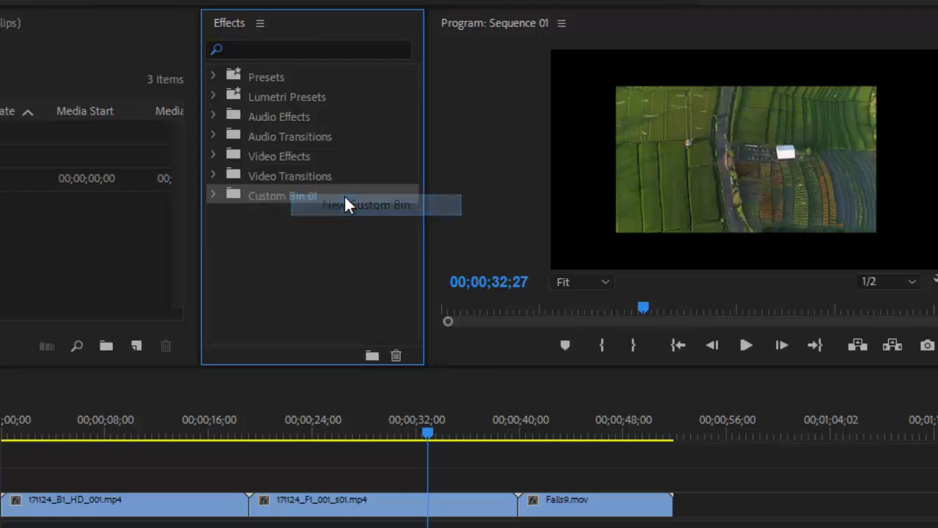
pyautogui.click(274, 192)
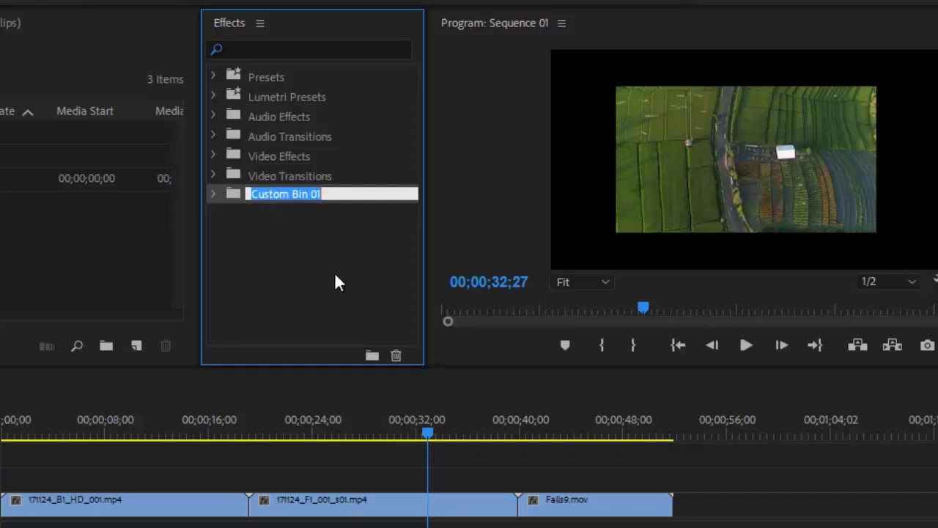
pyautogui.write('FAST EFFEC')
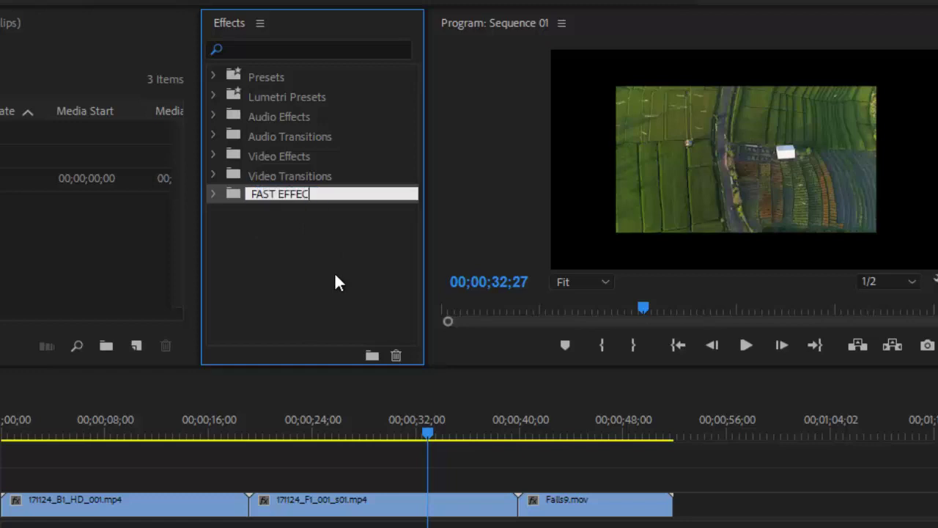
pyautogui.write('T')
pyautogui.press('Return')
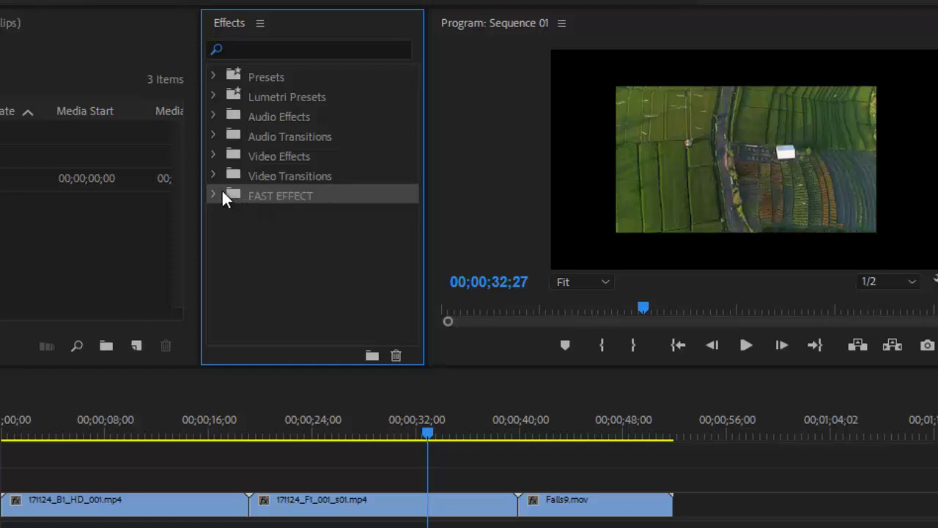
pyautogui.click(238, 226)
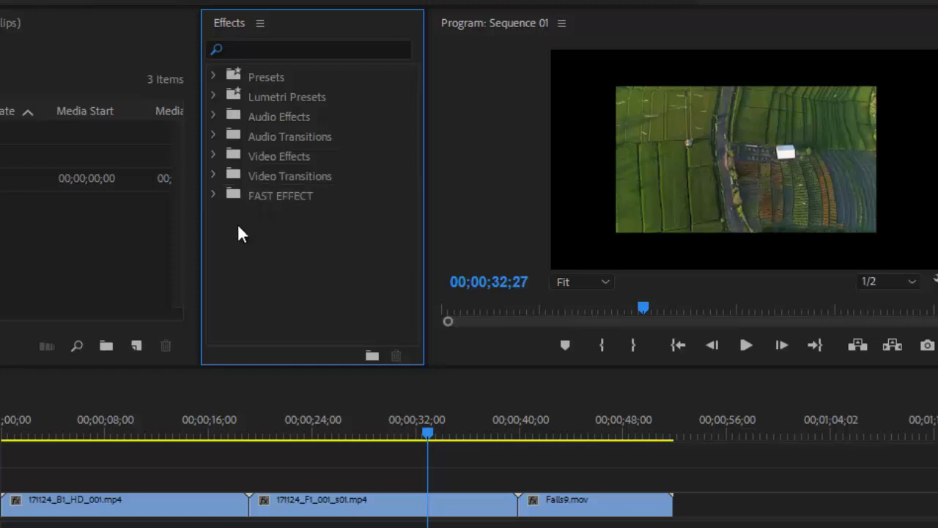
# Search for Lumetri Color, add it to the FAST EFFECT bin, and check the bin's contents.
pyautogui.click(268, 48)
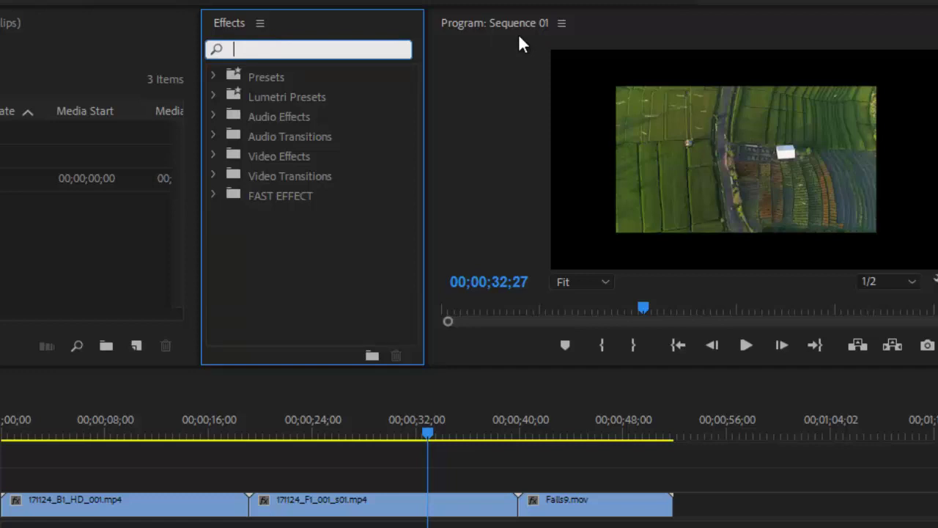
pyautogui.write('LUMETR')
pyautogui.write('I COLO')
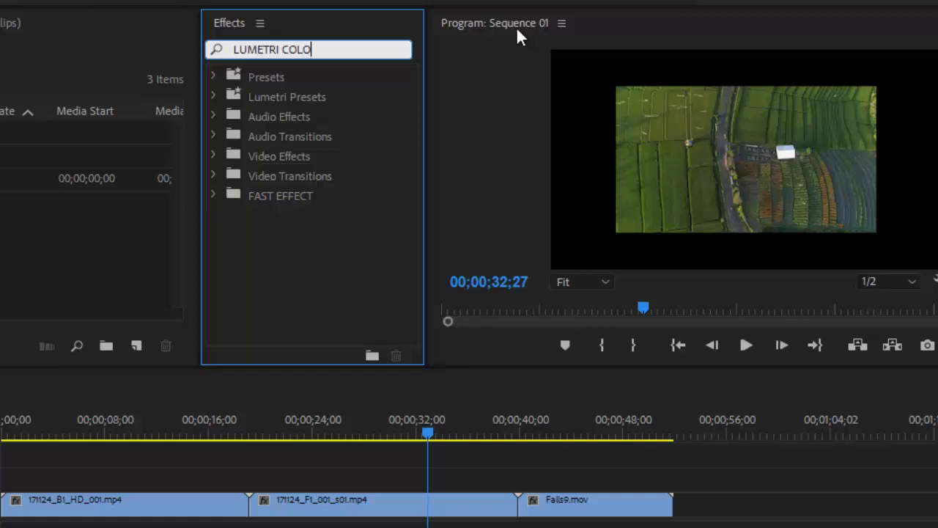
pyautogui.write('R')
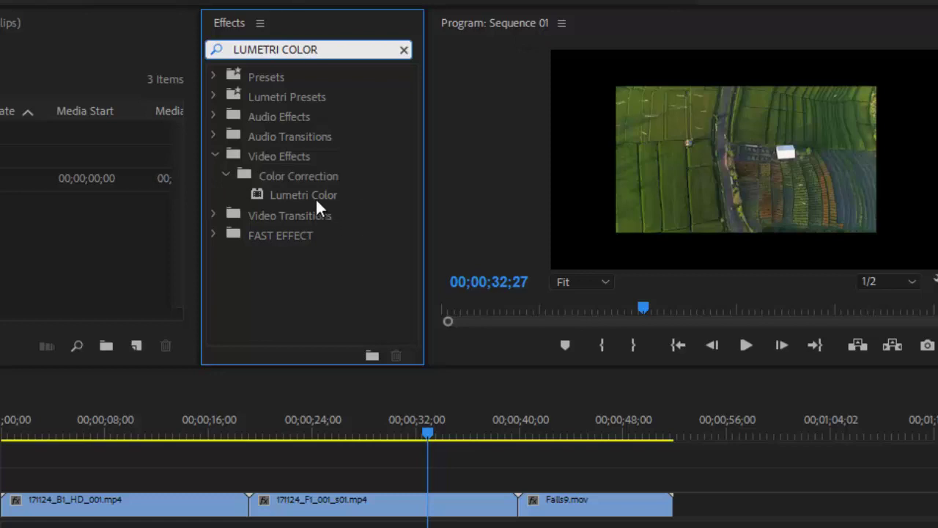
pyautogui.click(313, 195)
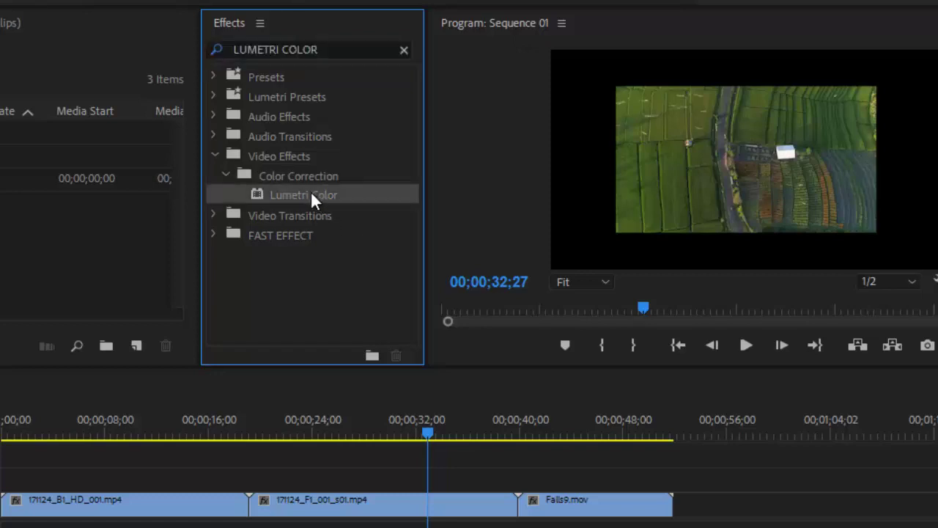
pyautogui.click(283, 237)
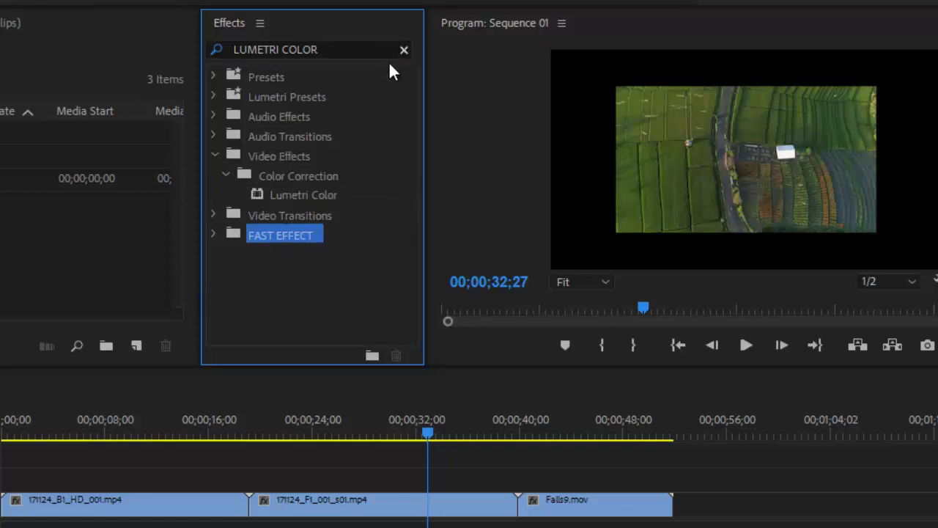
pyautogui.click(214, 236)
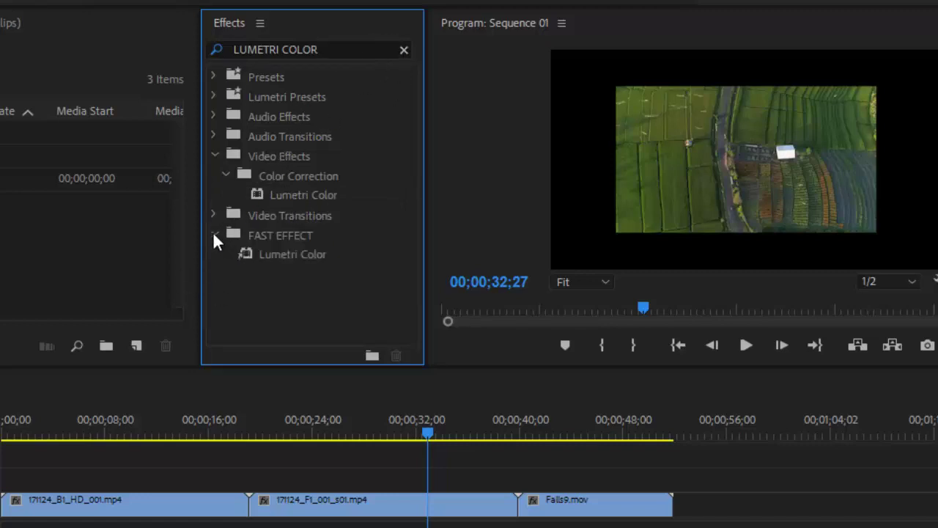
pyautogui.click(213, 235)
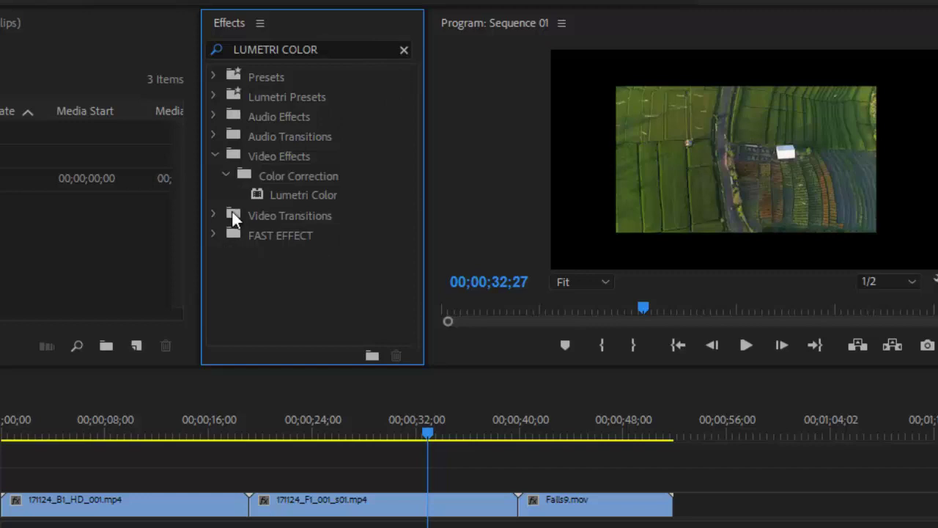
# Search 'ULTRA', drag Ultra Key into the FAST EFFECT bin, and clear the search.
pyautogui.click(404, 50)
pyautogui.click(353, 49)
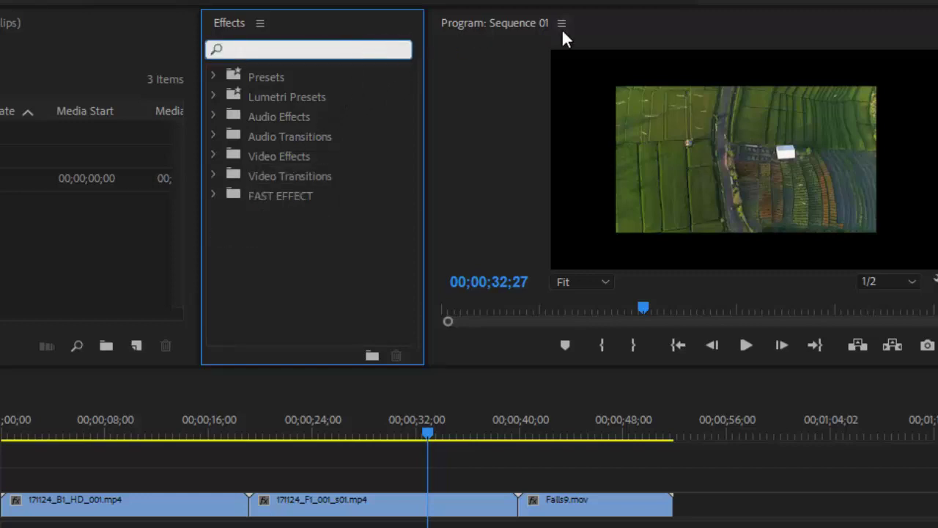
pyautogui.write('ULTRA')
pyautogui.write('KEY')
pyautogui.press('BackSpace')
pyautogui.press('BackSpace')
pyautogui.press('BackSpace')
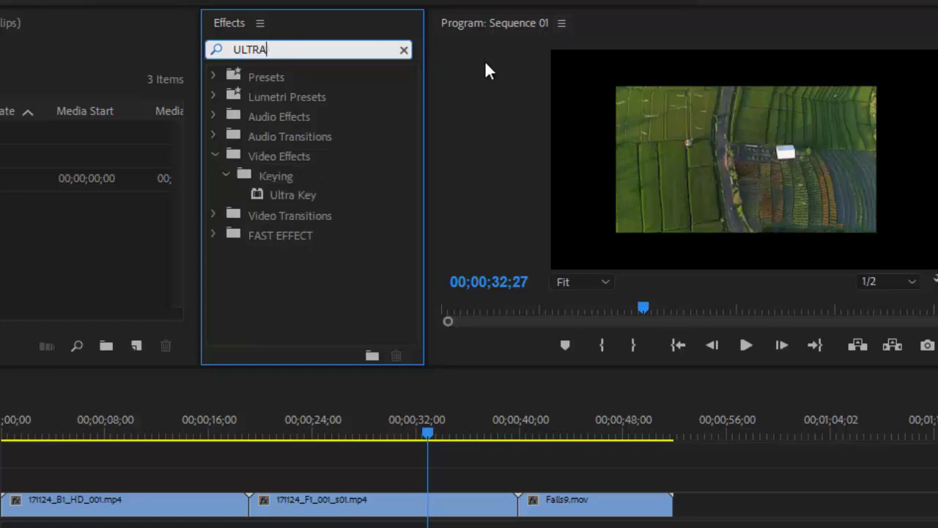
pyautogui.press('BackSpace')
pyautogui.click(292, 196)
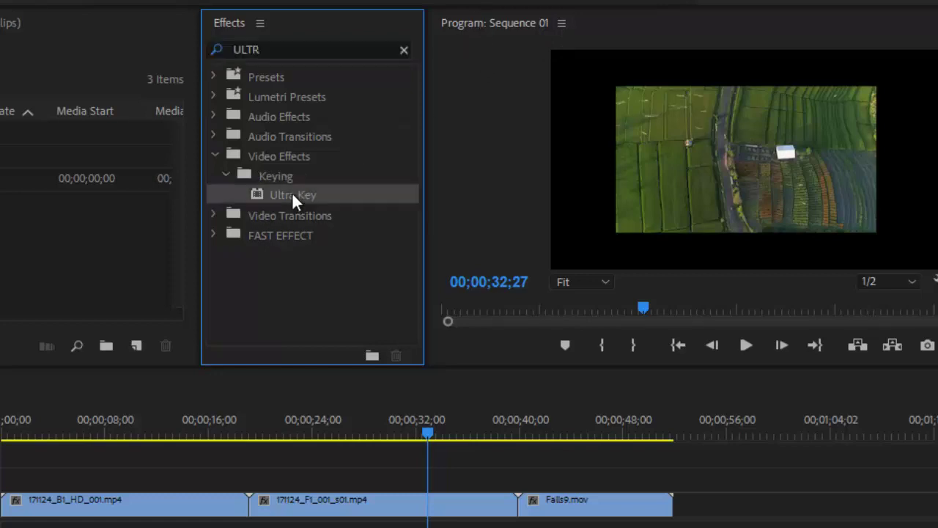
pyautogui.moveTo(292, 194); pyautogui.dragTo(281, 233)
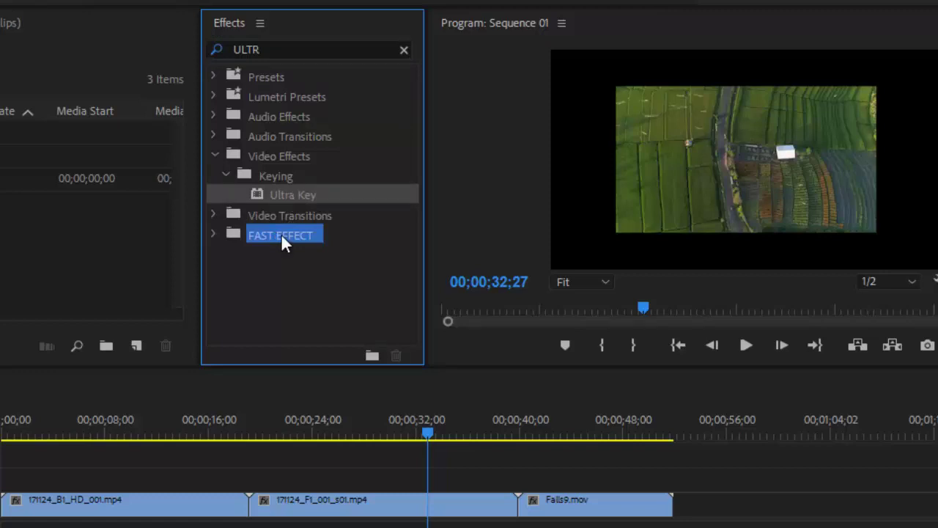
pyautogui.click(404, 49)
pyautogui.click(337, 50)
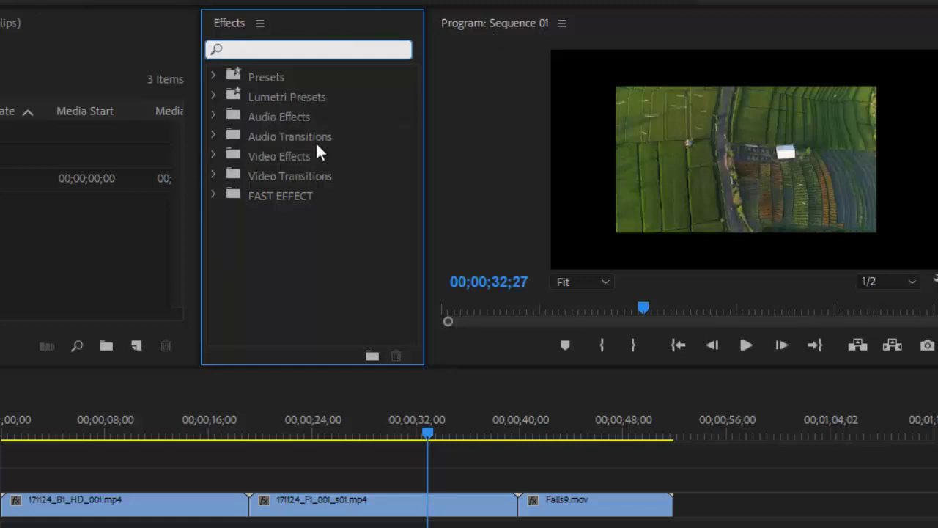
# From Video Transitions > Dissolve, drag Cross Dissolve, Dip to Black and Dip to White into FAST EFFECT.
pyautogui.click(211, 174)
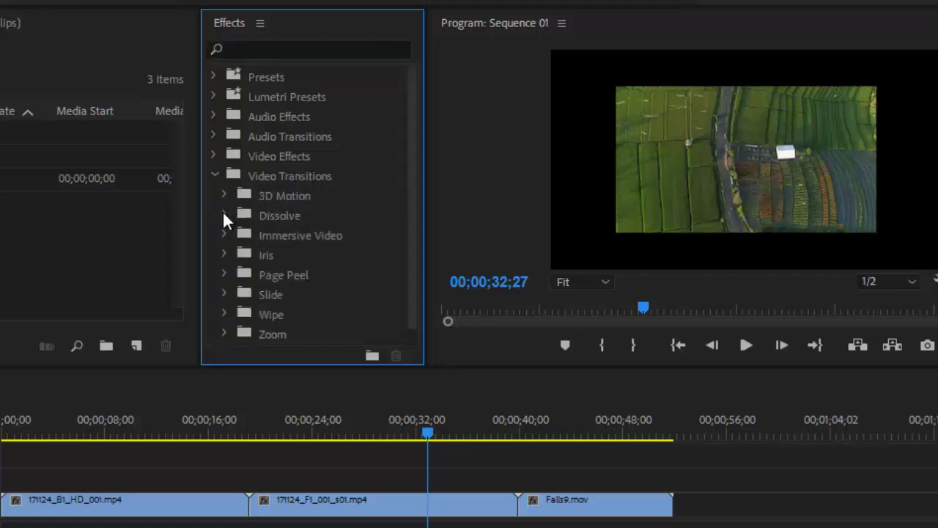
pyautogui.click(224, 212)
pyautogui.scroll(-1, 315, 165)
pyautogui.scroll(-2, 334, 139)
pyautogui.scroll(-1, 336, 144)
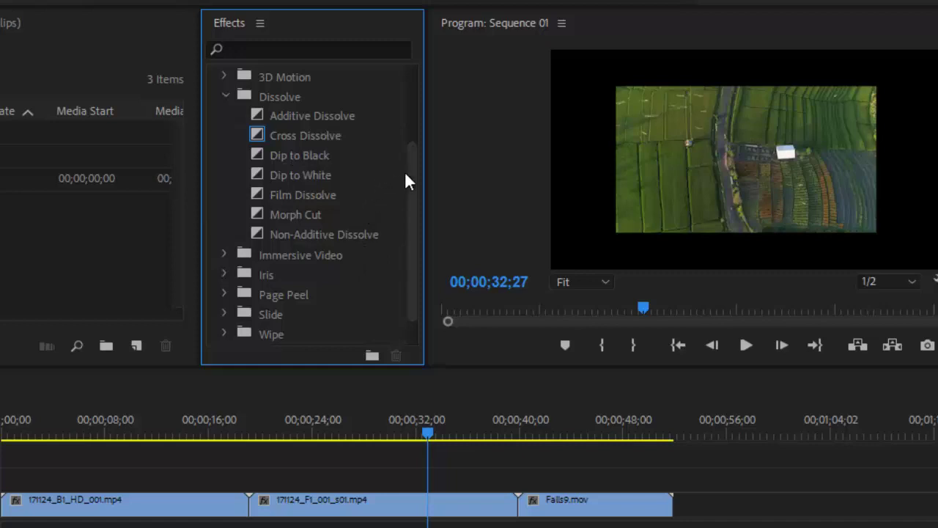
pyautogui.scroll(-2, 412, 180)
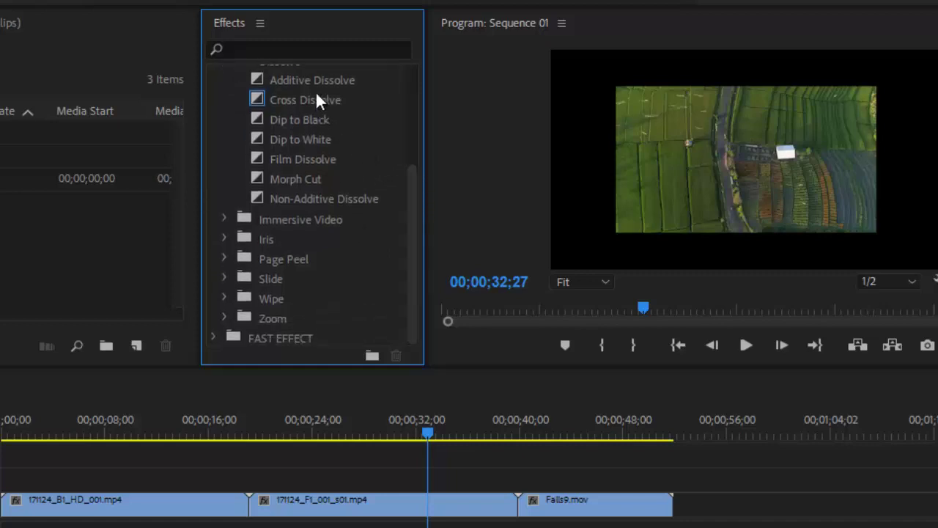
pyautogui.moveTo(316, 96); pyautogui.dragTo(265, 341)
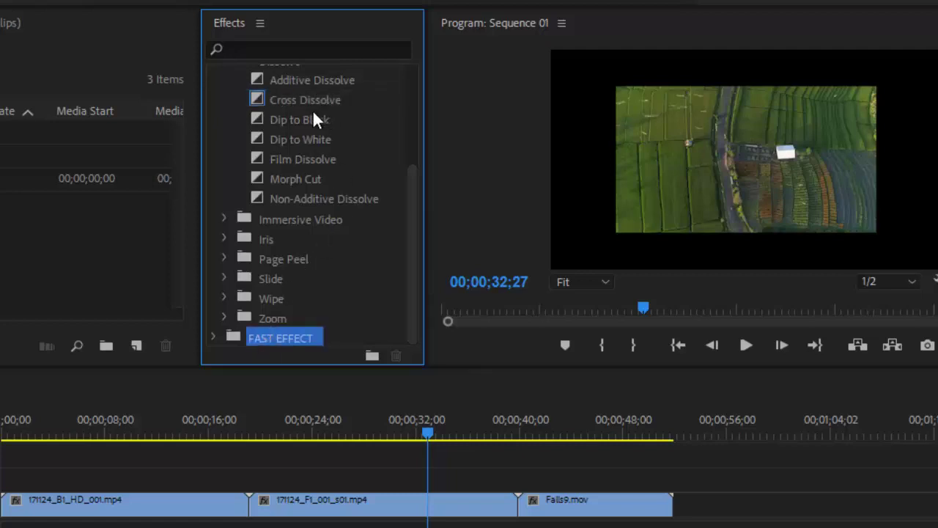
pyautogui.moveTo(310, 116); pyautogui.dragTo(286, 341)
pyautogui.moveTo(303, 139)
pyautogui.mouseDown()
pyautogui.moveTo(333, 265)
pyautogui.moveTo(275, 341)
pyautogui.mouseUp()
pyautogui.moveTo(412, 240); pyautogui.dragTo(322, 183)
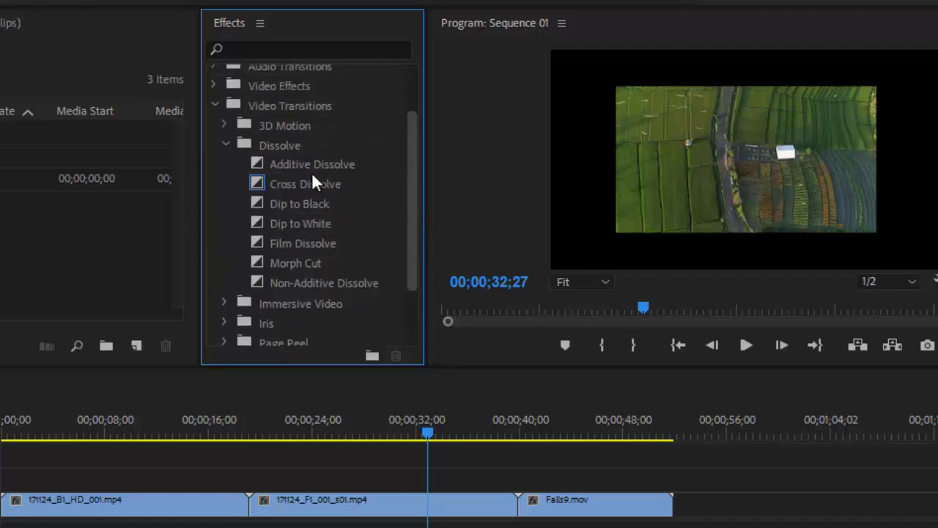
pyautogui.click(223, 144)
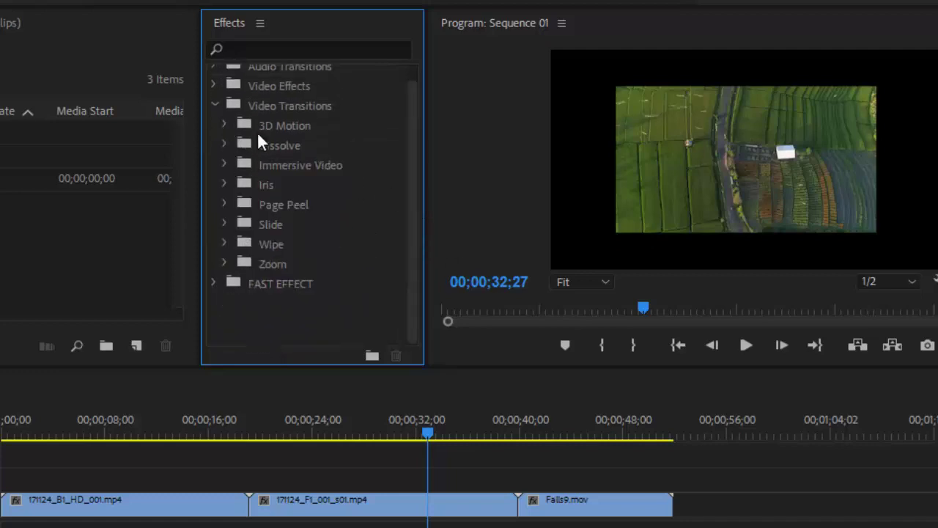
pyautogui.click(313, 45)
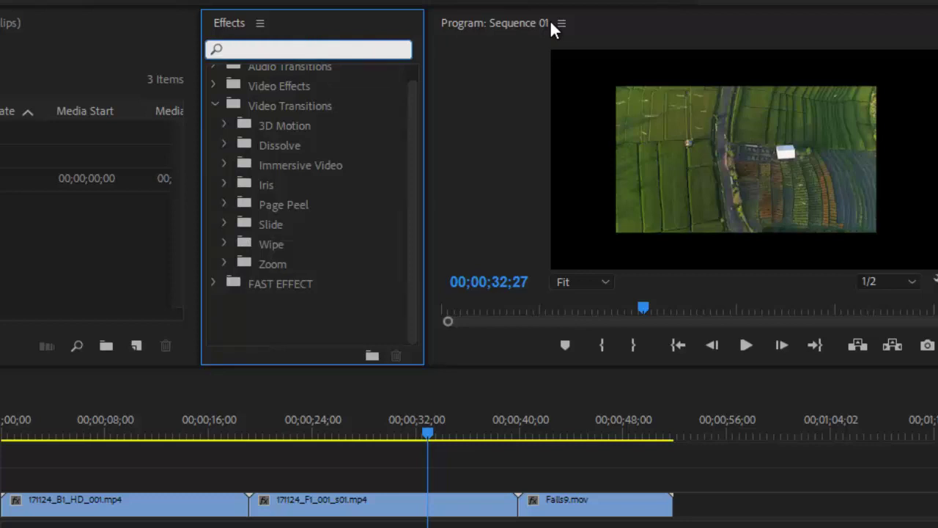
# Search 'WARP STABILIZER' and add Warp Stabilizer VFX to the FAST EFFECT bin.
pyautogui.write('WARP S')
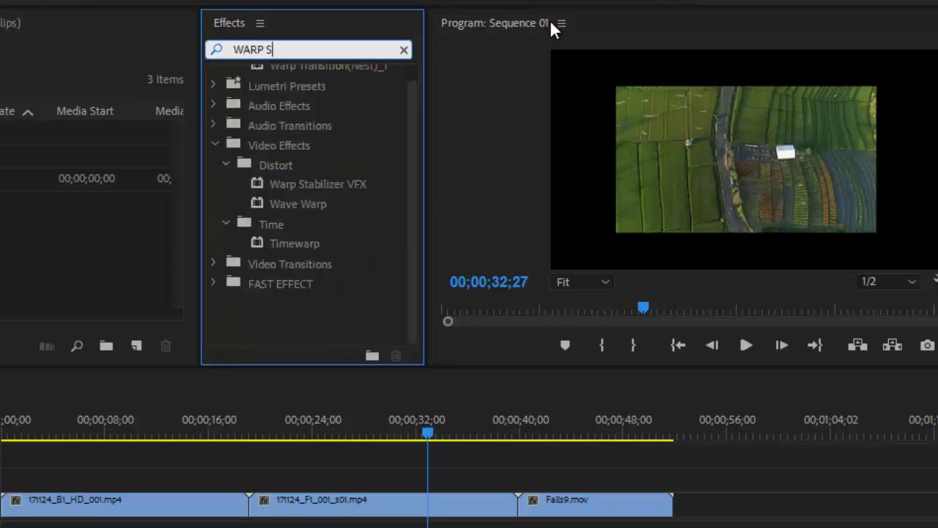
pyautogui.write('TAB')
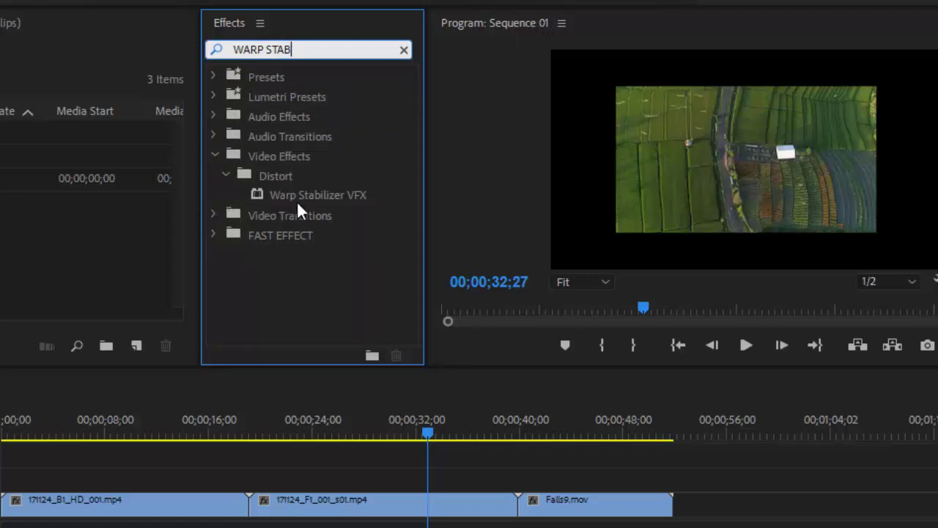
pyautogui.write('ILIZER')
pyautogui.click(308, 196)
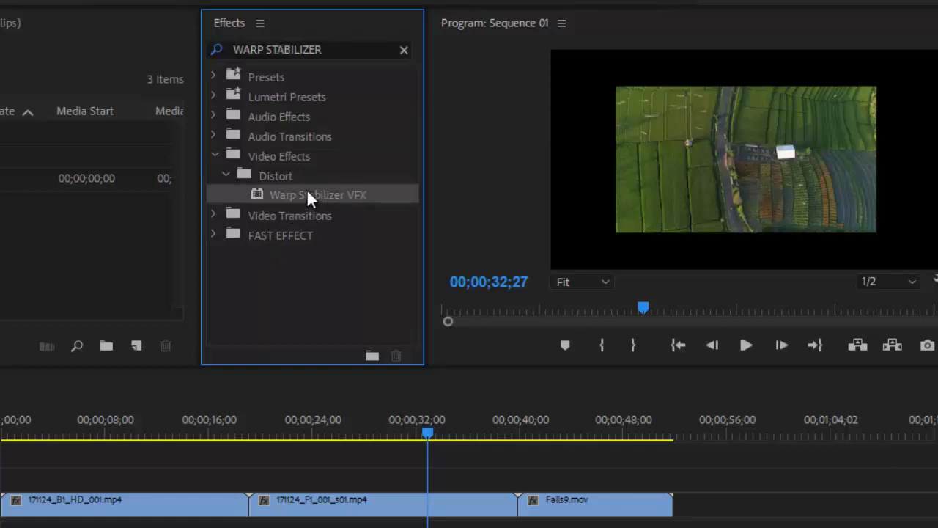
pyautogui.moveTo(307, 193); pyautogui.dragTo(292, 236)
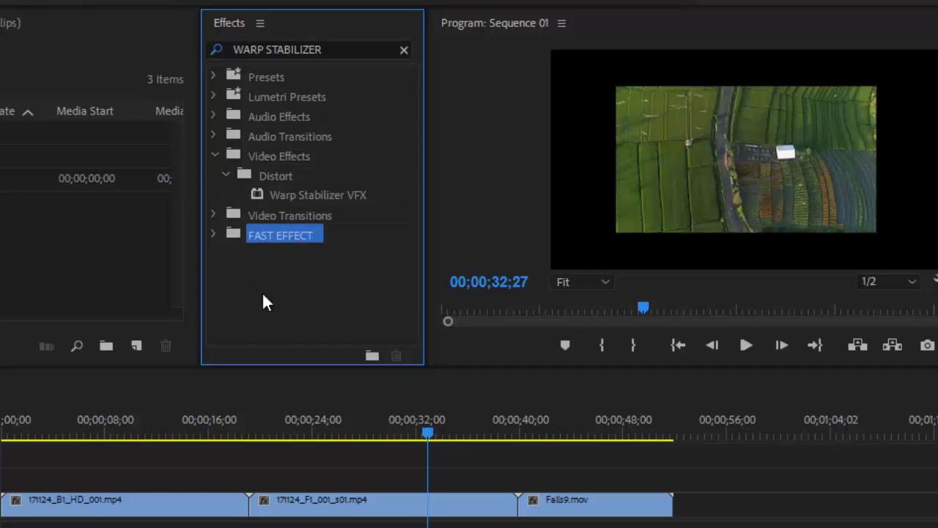
pyautogui.click(311, 300)
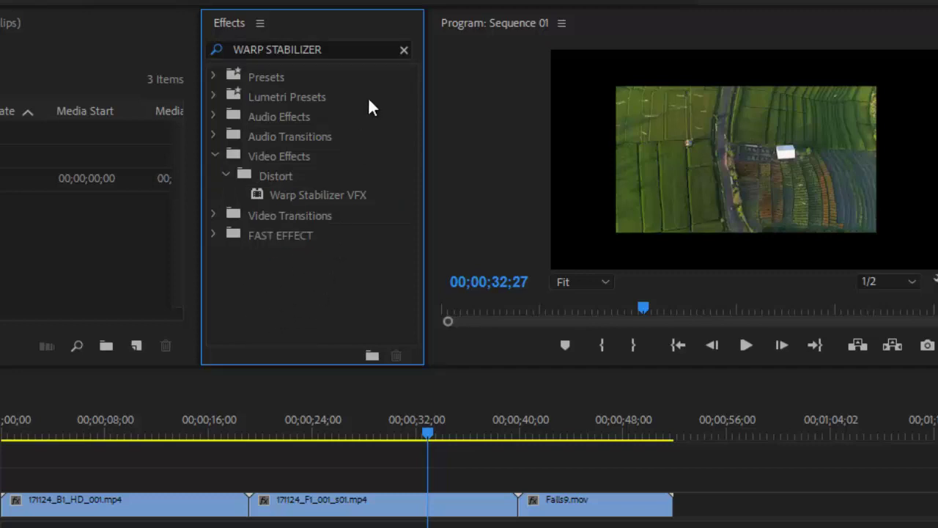
# Search 'CROP', add Crop to the FAST EFFECT bin, and clear the search.
pyautogui.click(402, 50)
pyautogui.click(329, 48)
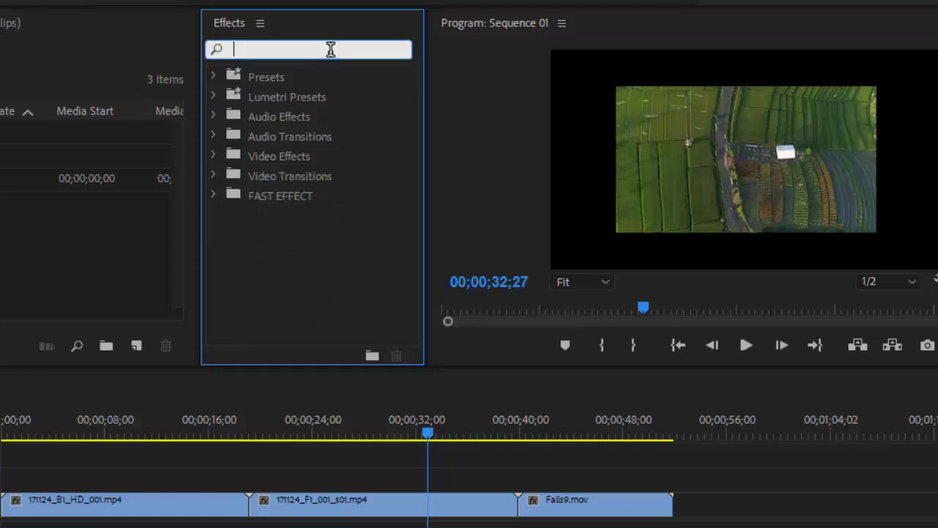
pyautogui.write('CROP')
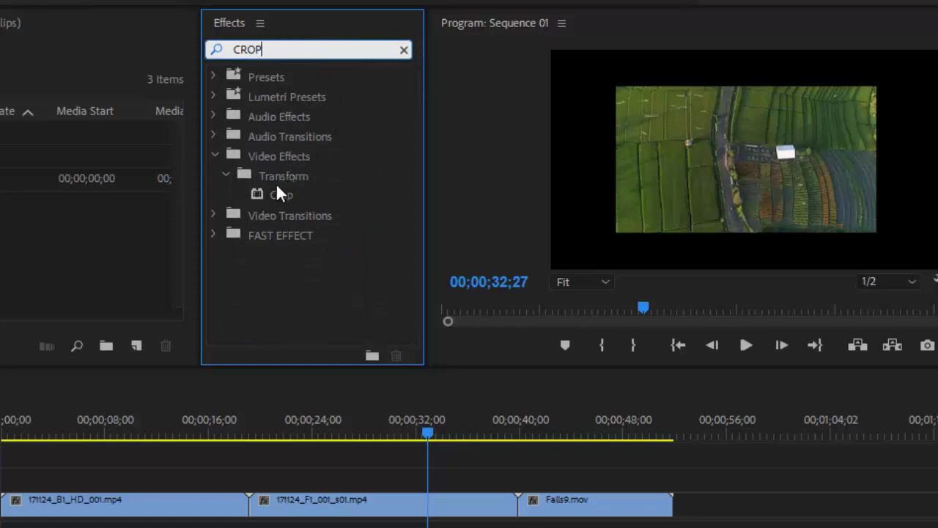
pyautogui.moveTo(271, 193); pyautogui.dragTo(274, 239)
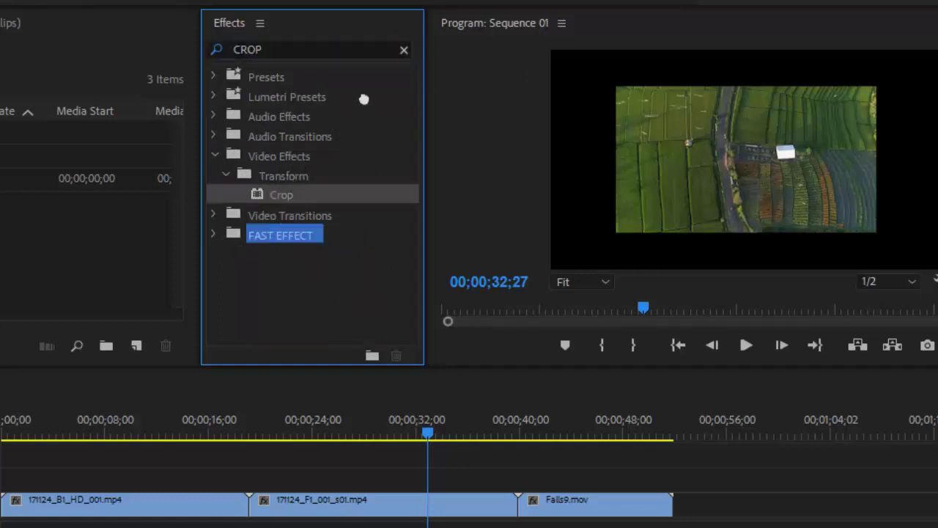
pyautogui.click(404, 49)
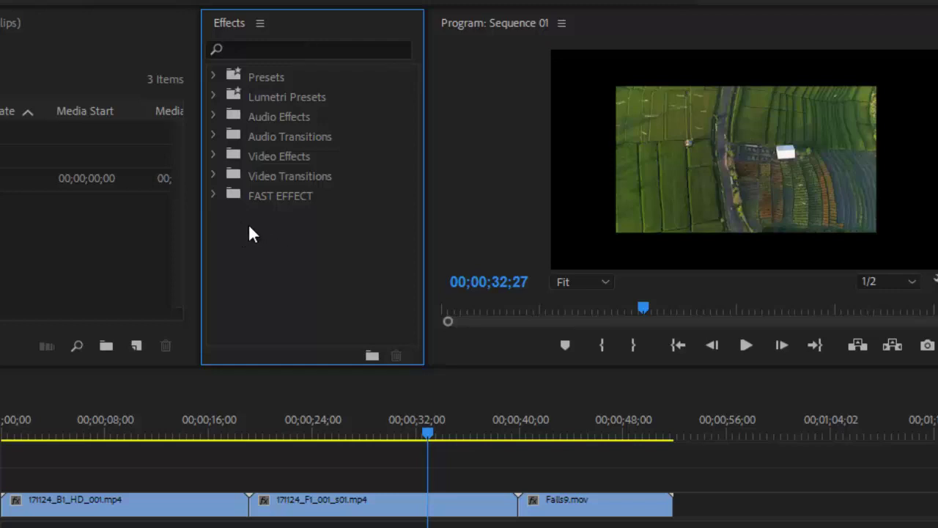
# Place Dip to Black from FAST EFFECT between the first two clips, dismissing the media warning.
pyautogui.click(212, 196)
pyautogui.scroll(-1, 250, 247)
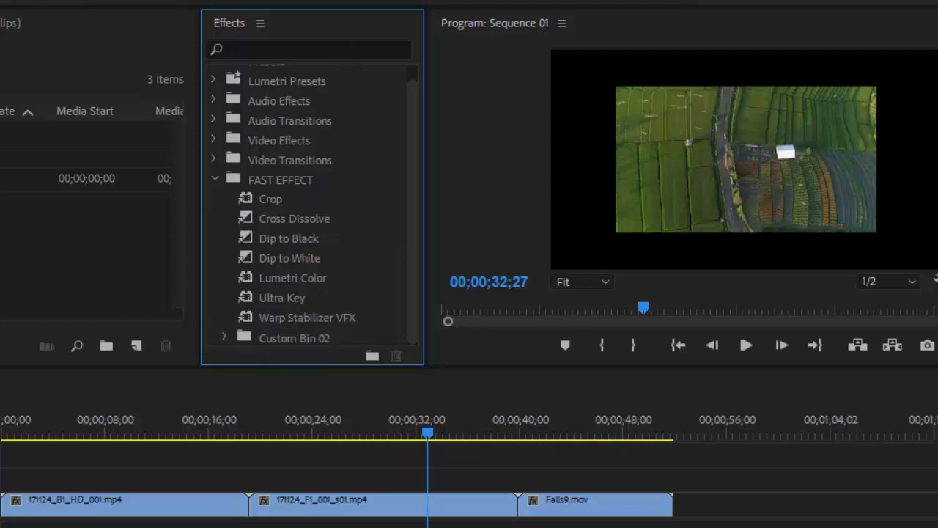
pyautogui.moveTo(276, 236); pyautogui.dragTo(242, 477)
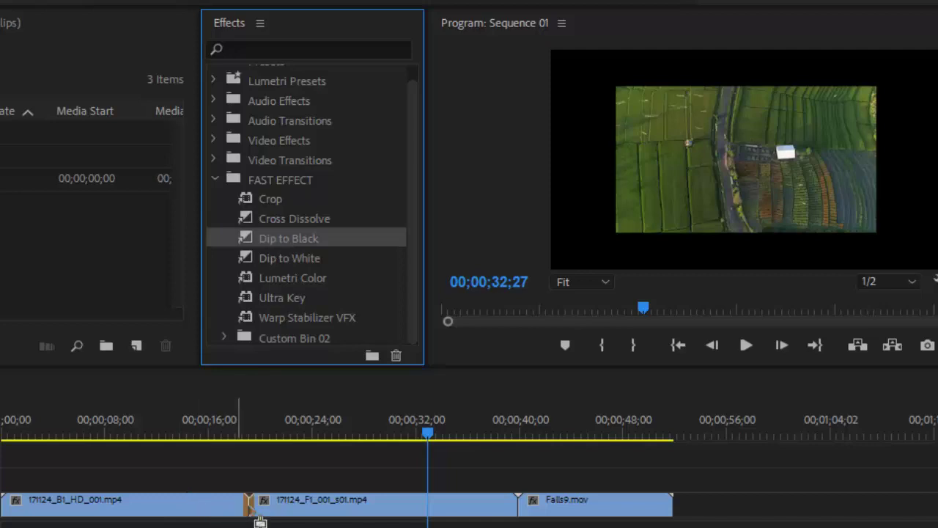
pyautogui.click(537, 318)
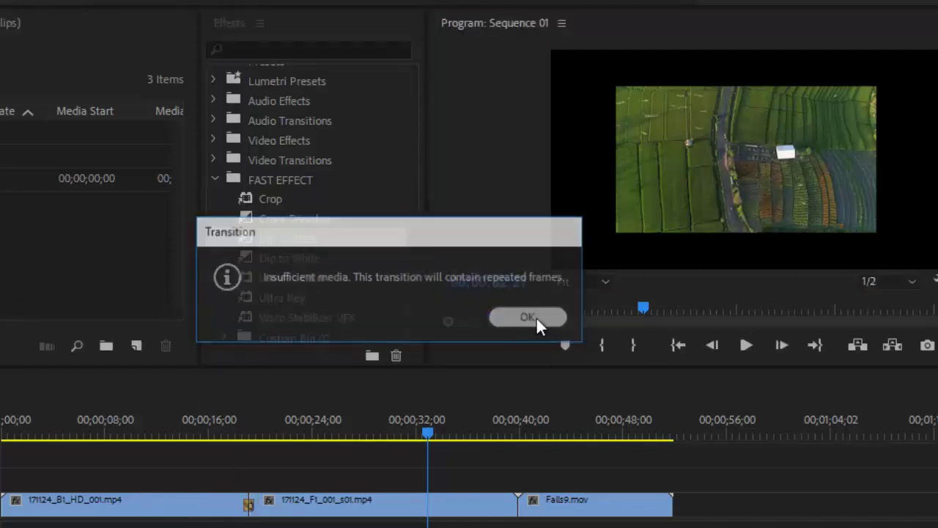
# Apply Ultra Key to the first clip and Warp Stabilizer VFX to the middle clip.
pyautogui.moveTo(293, 297)
pyautogui.mouseDown()
pyautogui.moveTo(209, 506)
pyautogui.moveTo(217, 510)
pyautogui.mouseUp()
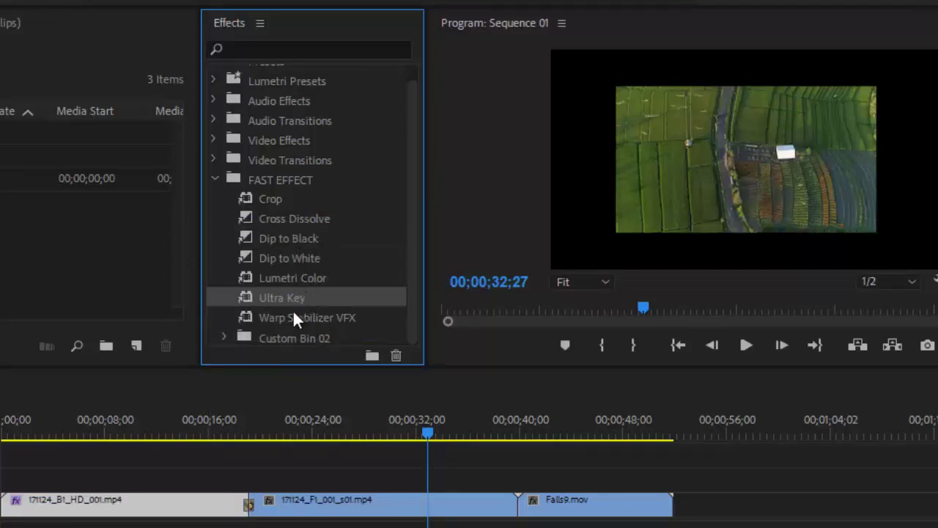
pyautogui.click(296, 319)
pyautogui.moveTo(297, 320); pyautogui.dragTo(449, 498)
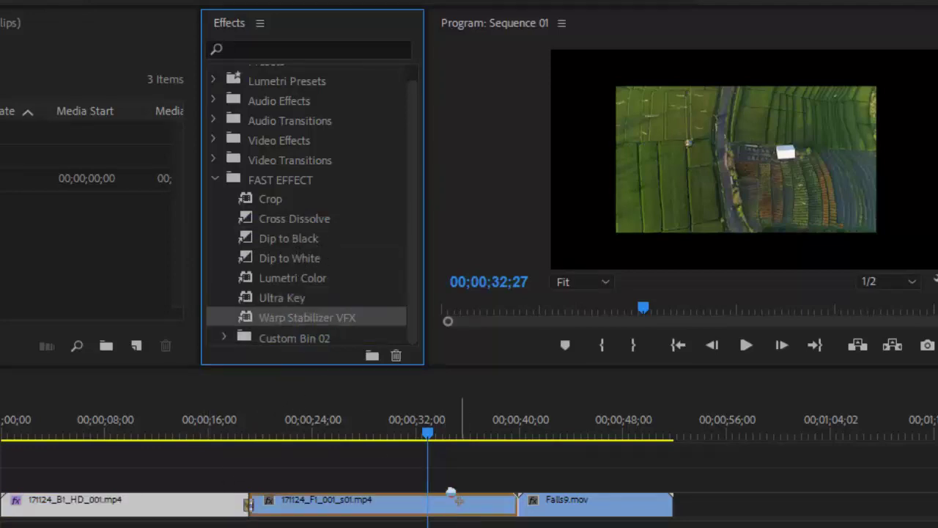